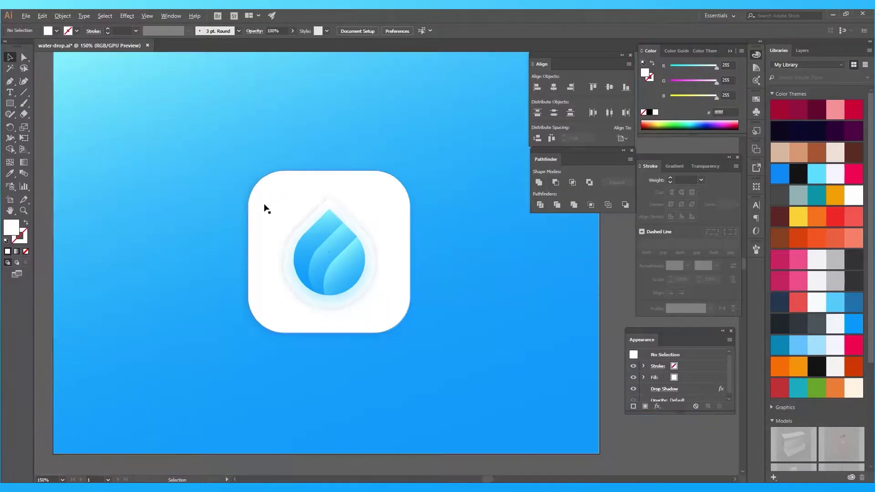
- Create a new document from the 1600 × 1200 pt preset, named 'Water-drop'
scroll(273, 196, up, 2)
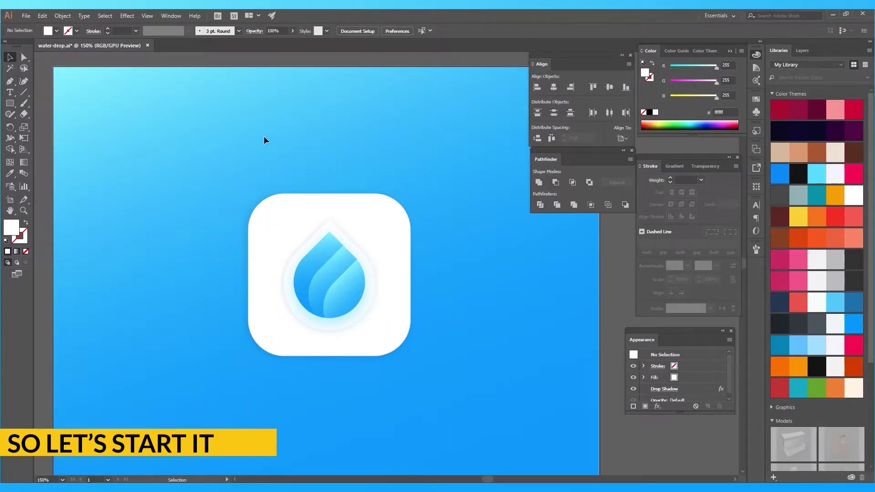
click(26, 15)
click(28, 24)
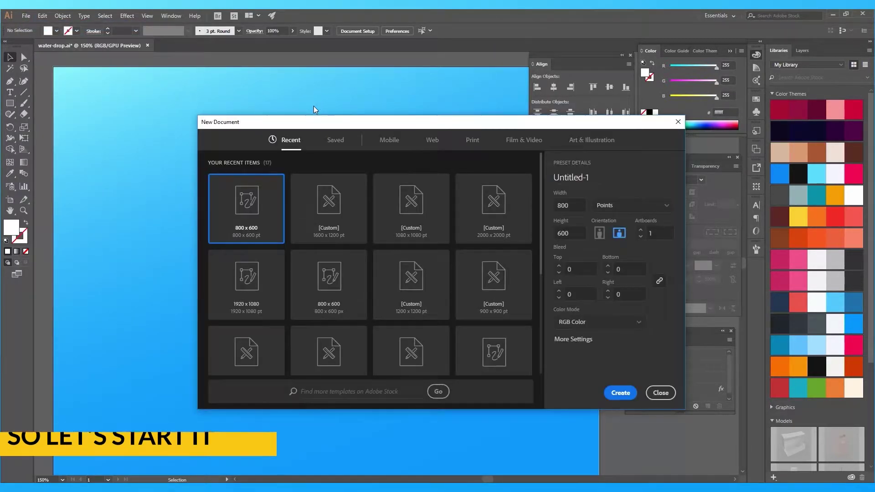
click(335, 194)
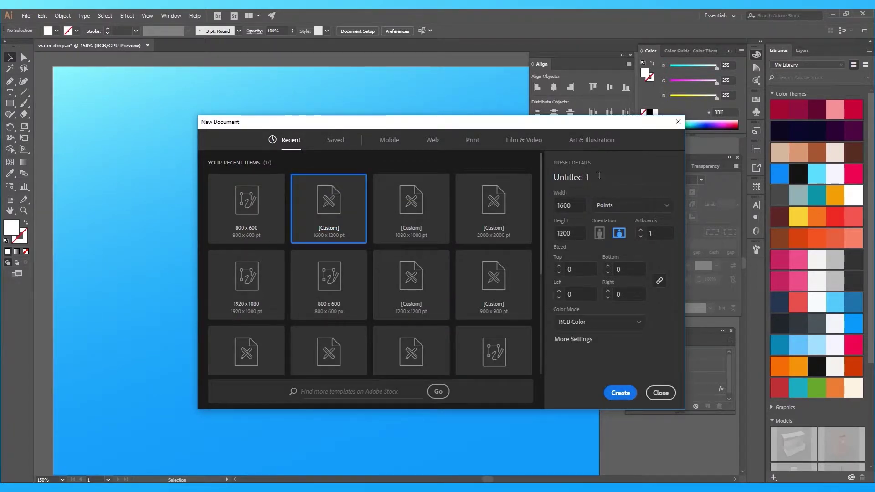
click(598, 176)
text(Water-dro)
text(p)
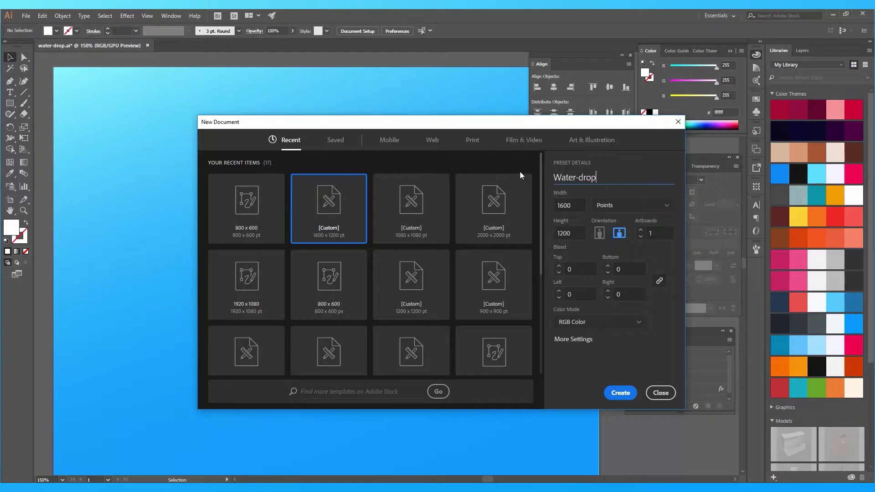
key(Return)
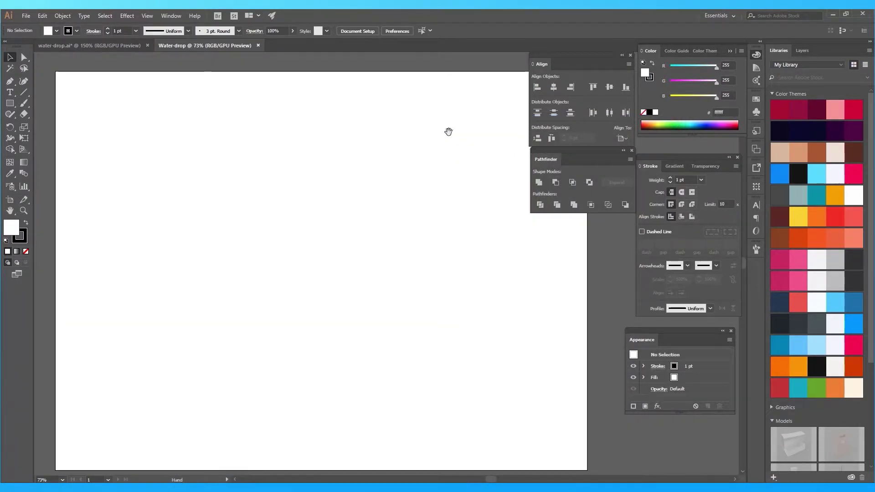
- Draw a tall rectangle on the artboard with the Rectangle tool
click(9, 104)
mouse_move(208, 193)
mouse_down()
mouse_move(246, 257)
mouse_move(250, 286)
mouse_up()
key(v)
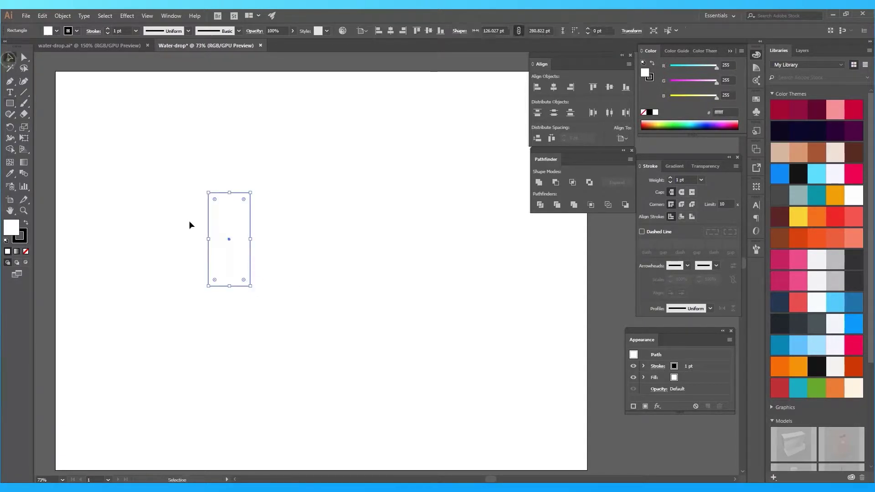
- Give the rectangle no stroke, a blue #009bff fill and fully rounded pill corners
click(26, 251)
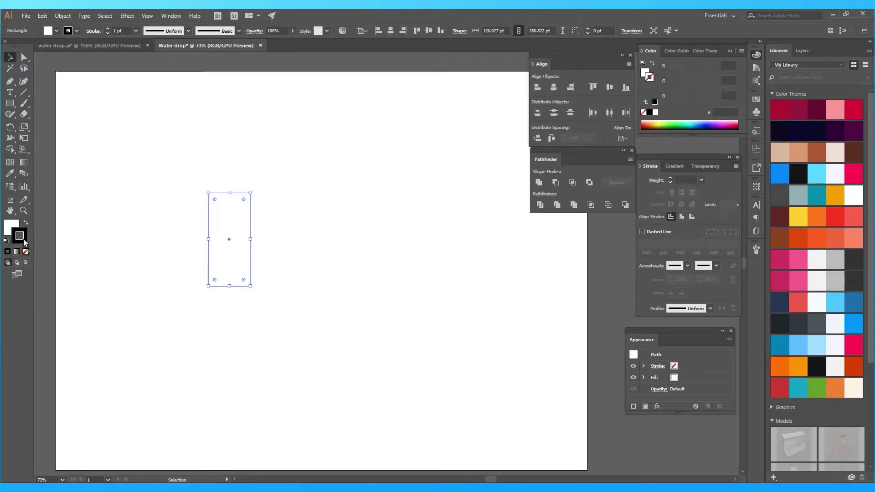
key(x)
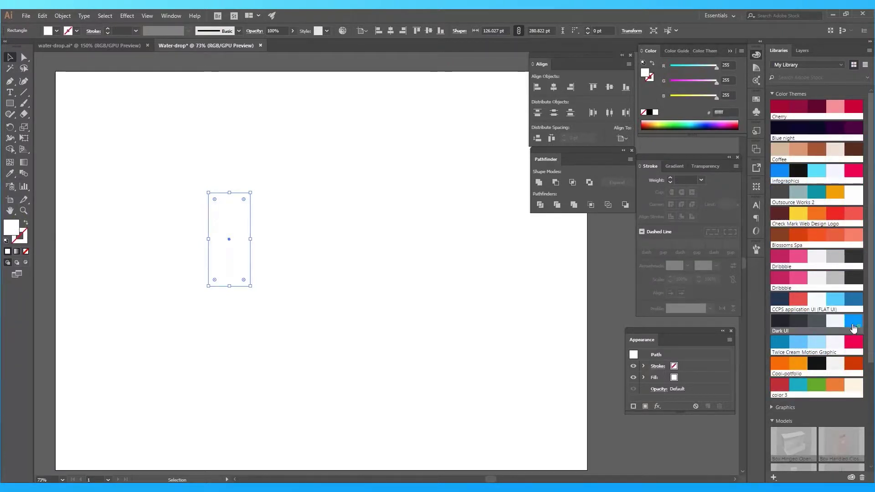
click(854, 325)
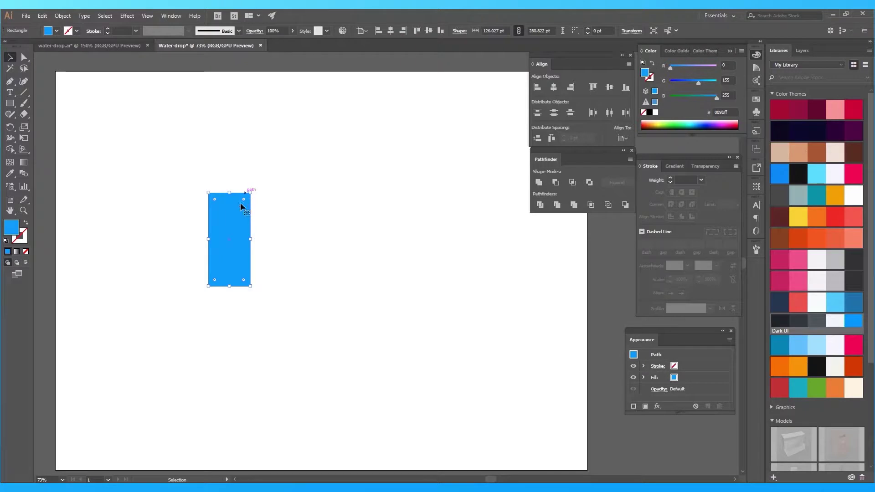
drag(243, 200, 226, 226)
click(313, 225)
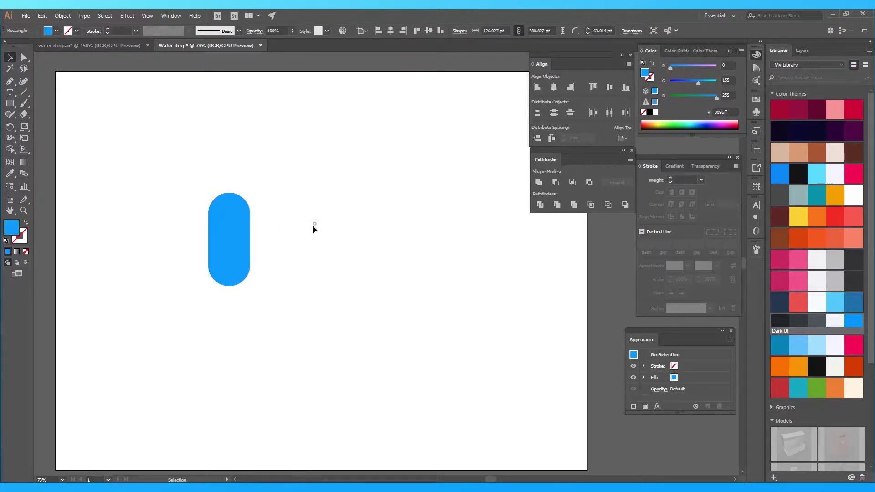
key(ctrl+1)
- Duplicate the pill and tilt the two copies 45° in opposite directions
drag(236, 242, 293, 243)
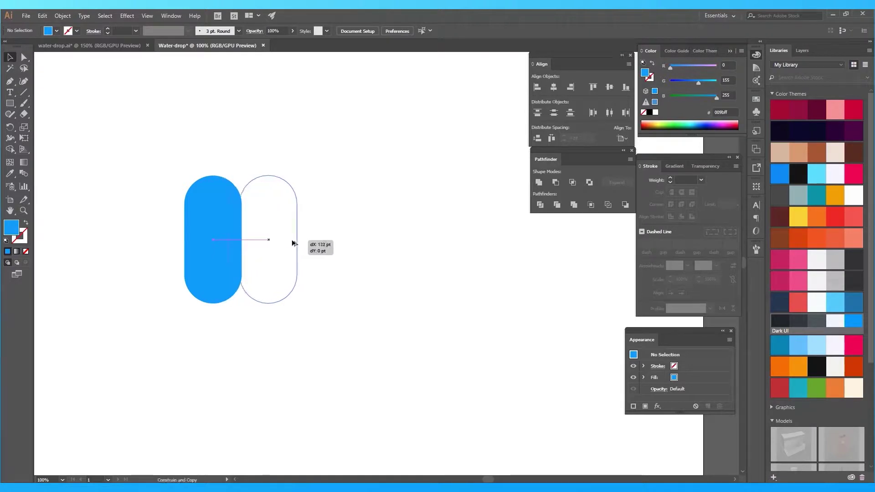
drag(293, 243, 294, 243)
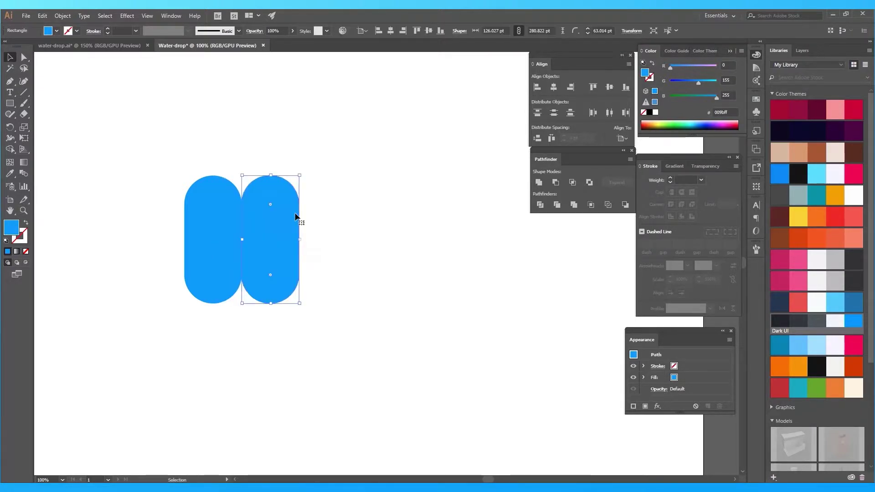
drag(302, 173, 340, 215)
click(237, 209)
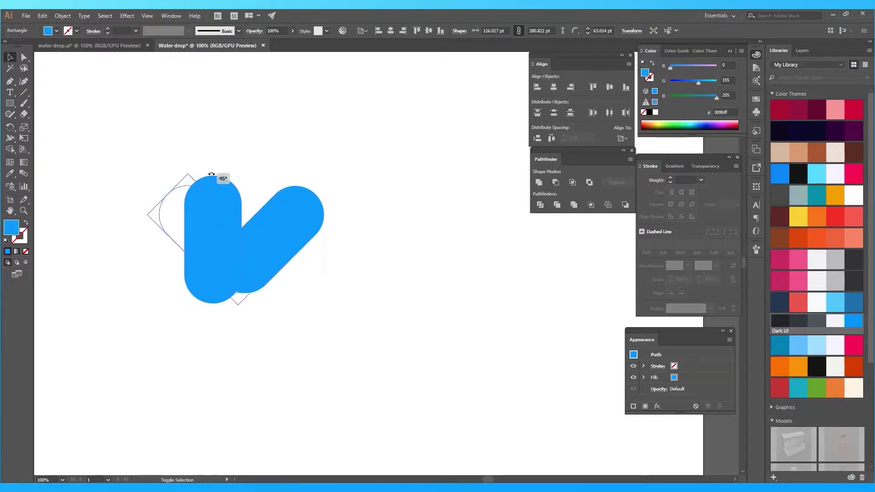
drag(246, 172, 192, 169)
- Overlap the tilted pills into a chevron and move it toward the artboard centre
drag(298, 221, 194, 221)
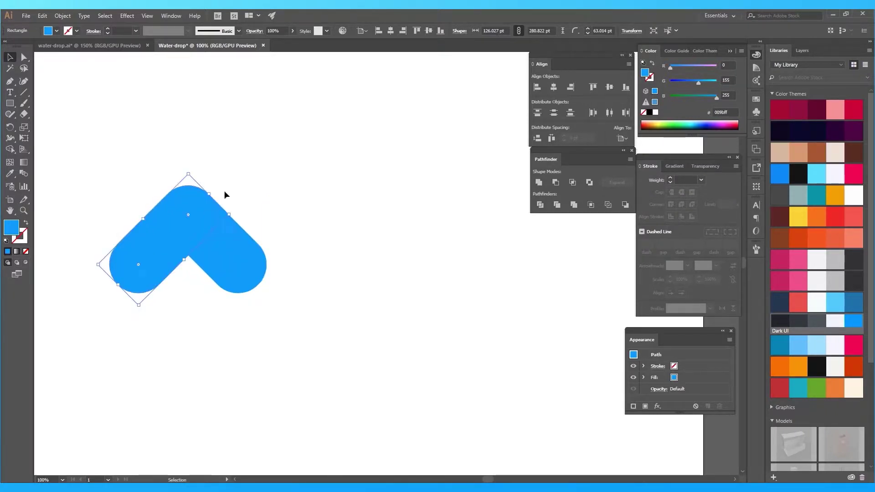
drag(131, 163, 272, 230)
mouse_move(220, 244)
mouse_down()
mouse_move(317, 268)
mouse_move(368, 268)
mouse_up()
click(403, 200)
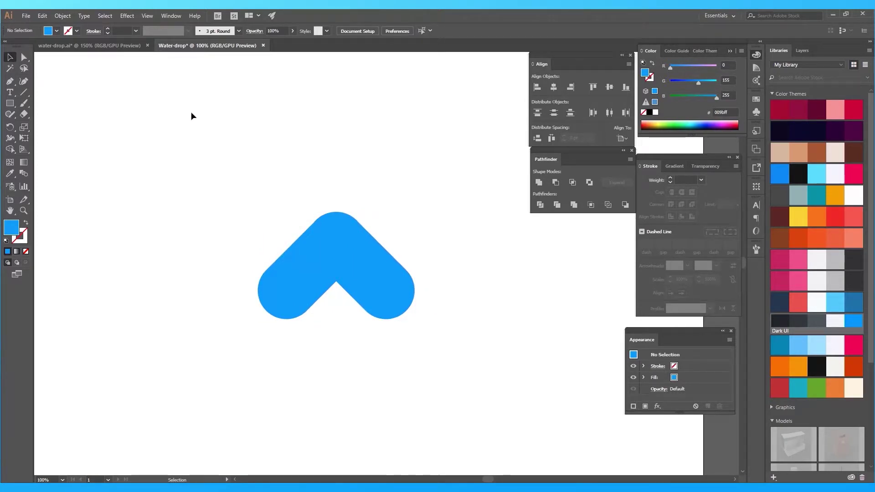
click(142, 17)
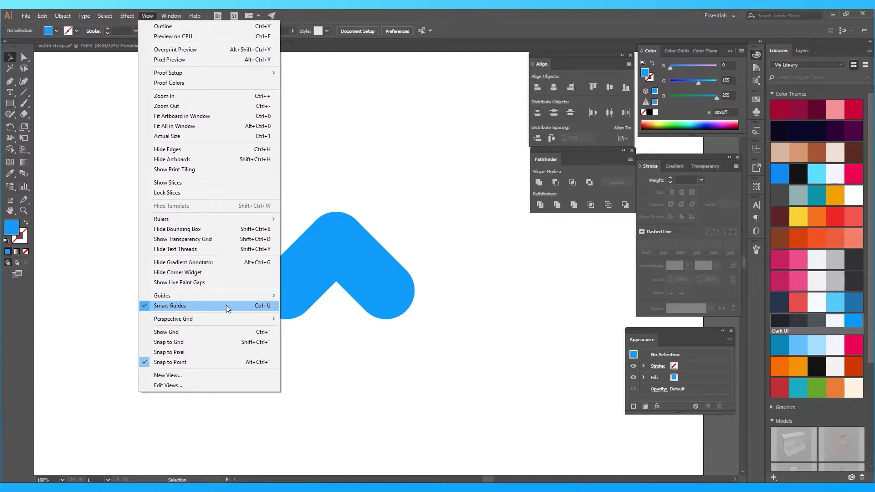
- Merge the chevron's overlapping top region with the Shape Builder tool
click(427, 235)
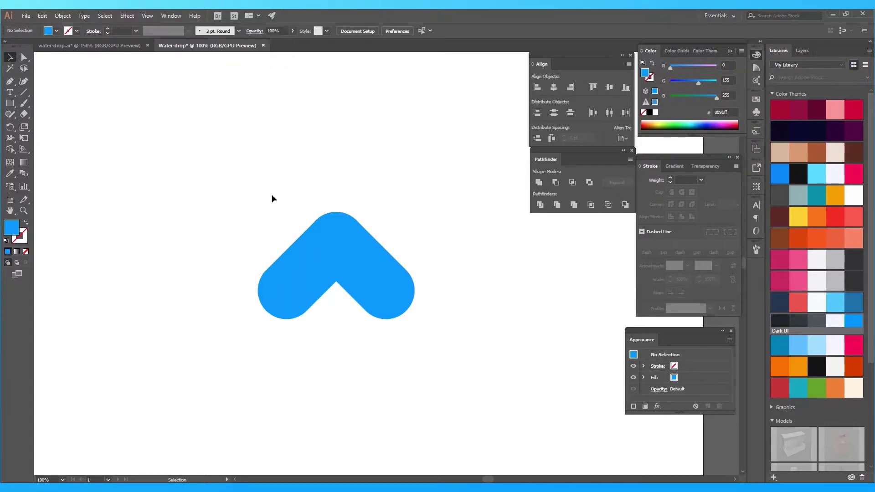
drag(284, 176, 428, 322)
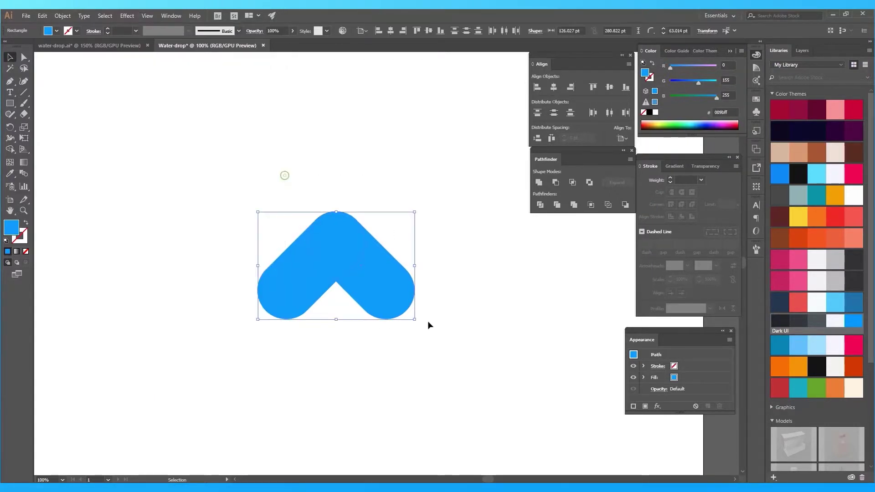
click(9, 151)
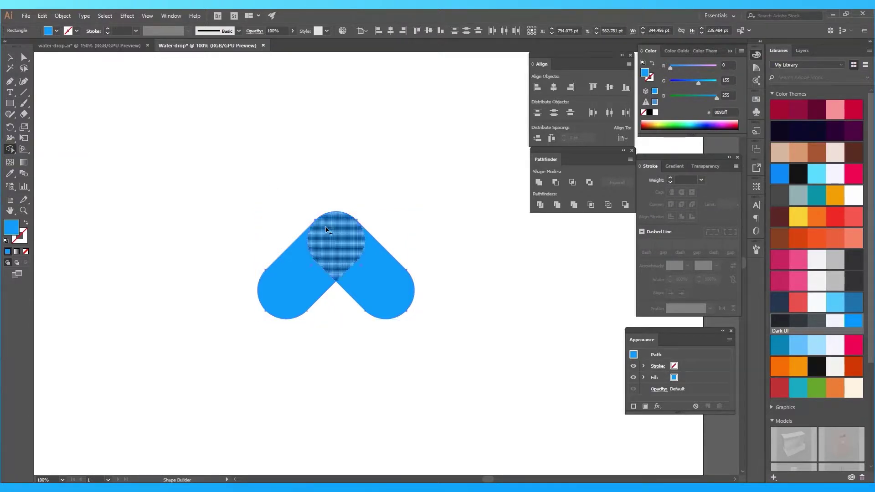
click(329, 240)
click(10, 57)
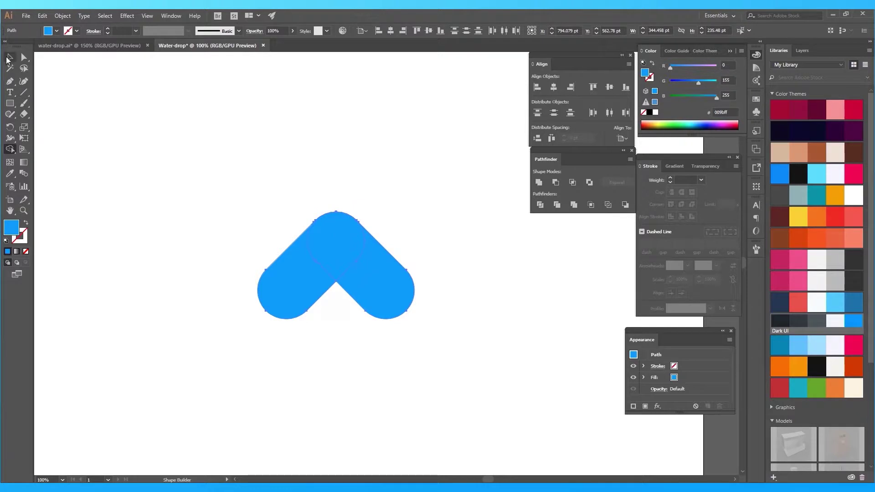
click(225, 197)
- Delete the left and right side pieces and rotate the drop 180° so its point faces up
click(279, 292)
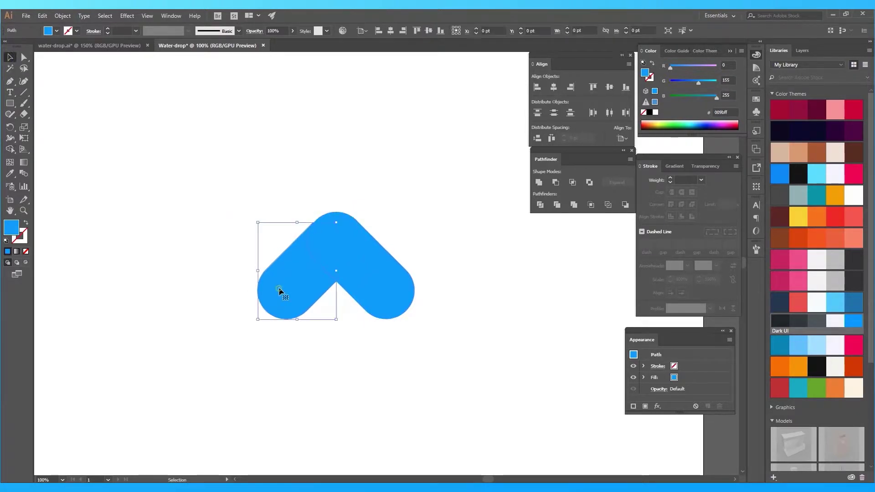
key(Delete)
click(388, 291)
key(Delete)
drag(277, 188, 385, 300)
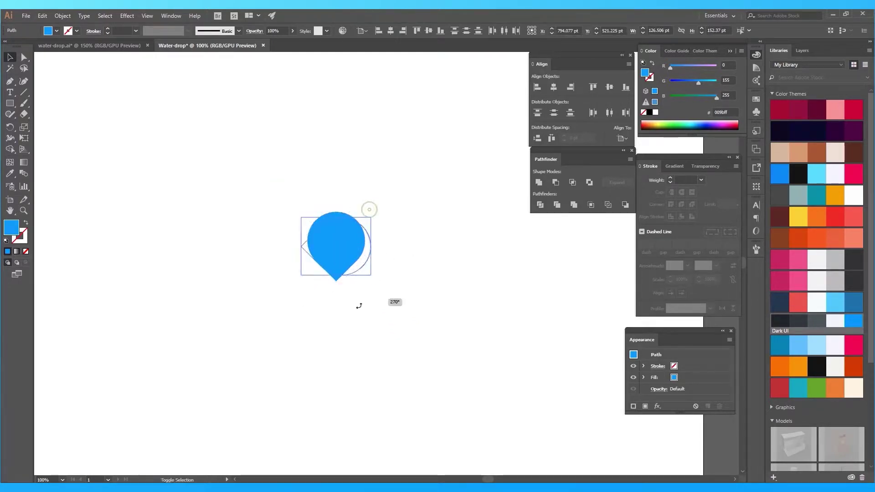
drag(369, 210, 258, 334)
click(294, 326)
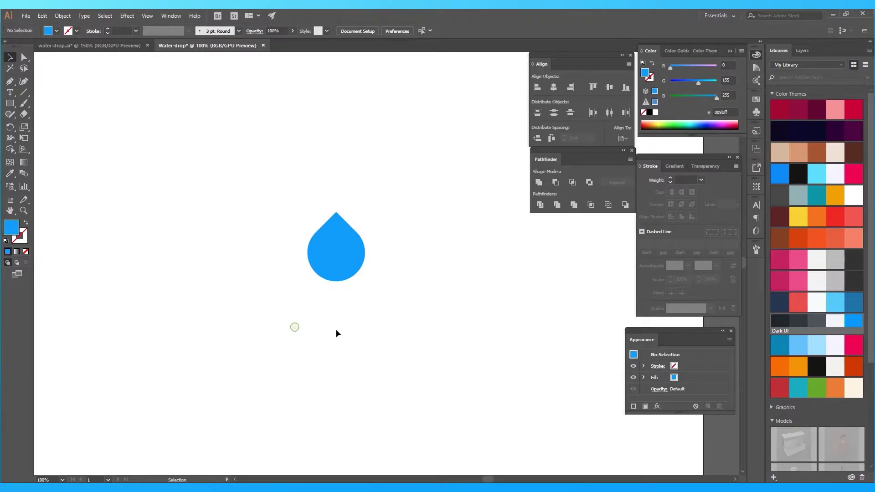
click(321, 239)
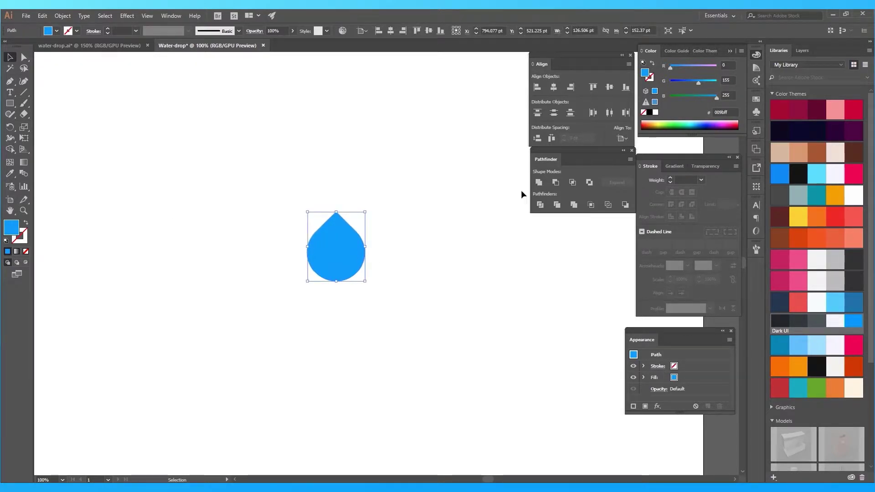
- Fill the drop with a linear gradient whose right stop is bright cyan 65e8ff
click(673, 166)
click(682, 283)
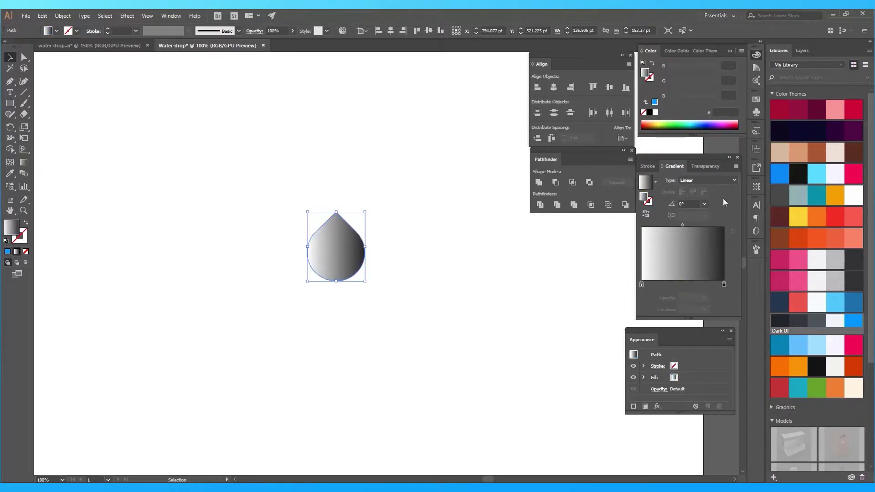
click(724, 285)
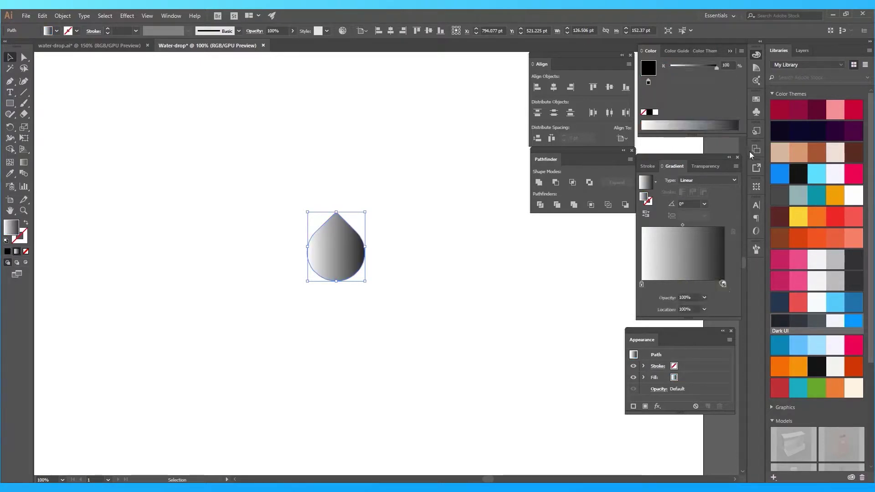
click(740, 51)
click(766, 77)
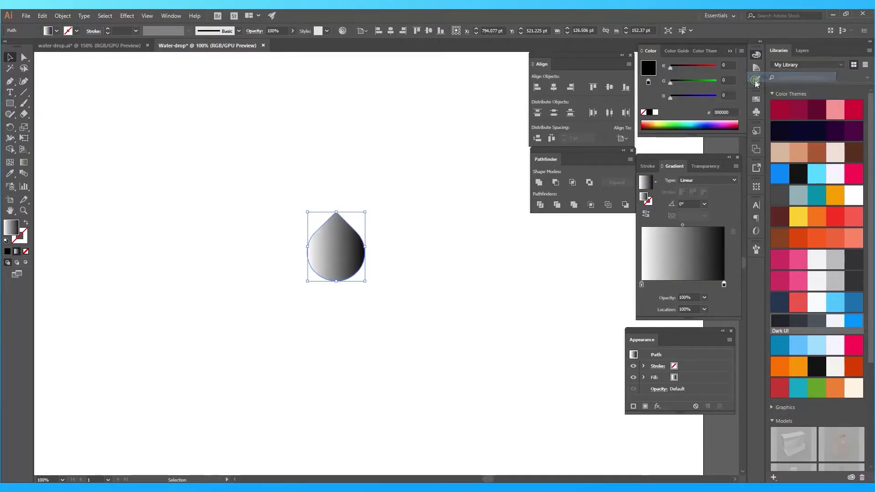
click(696, 122)
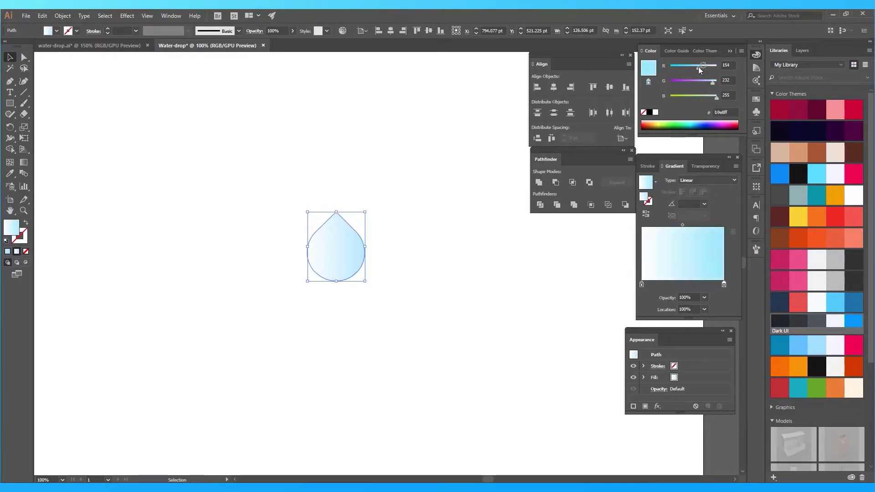
drag(704, 67, 688, 67)
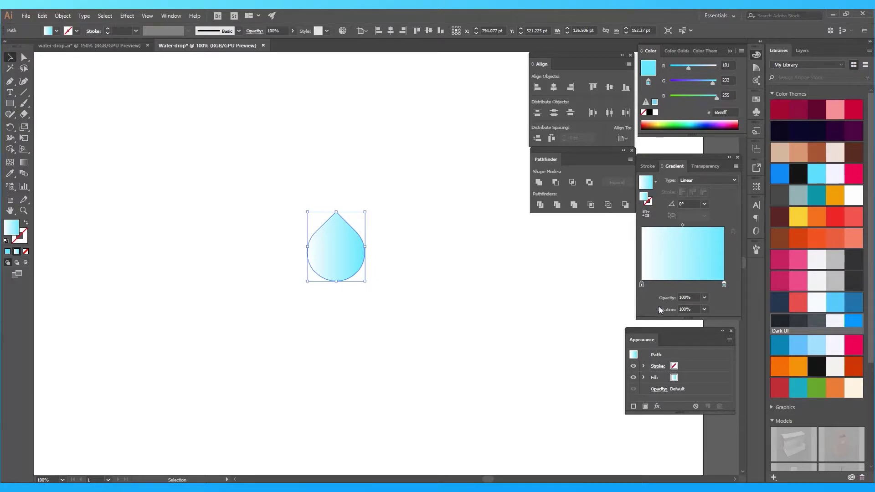
- Set the gradient's left stop to strong blue 0bb5ff using RGB sliders
click(642, 285)
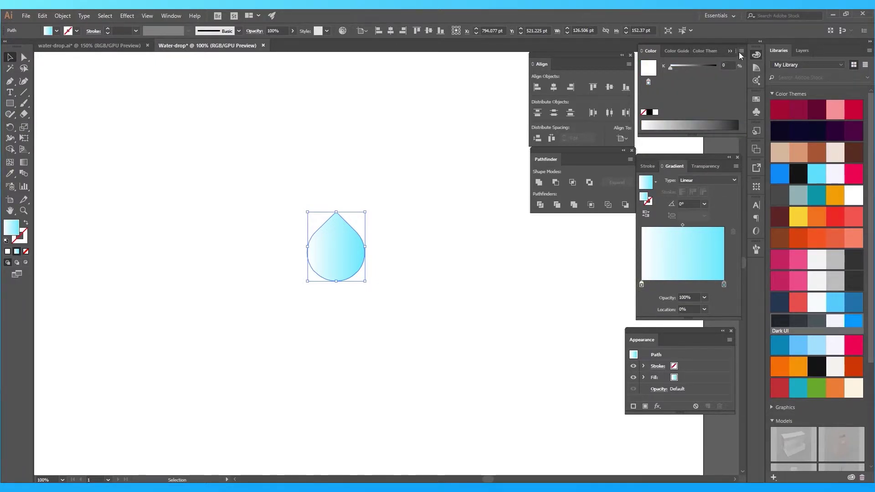
click(740, 51)
click(756, 77)
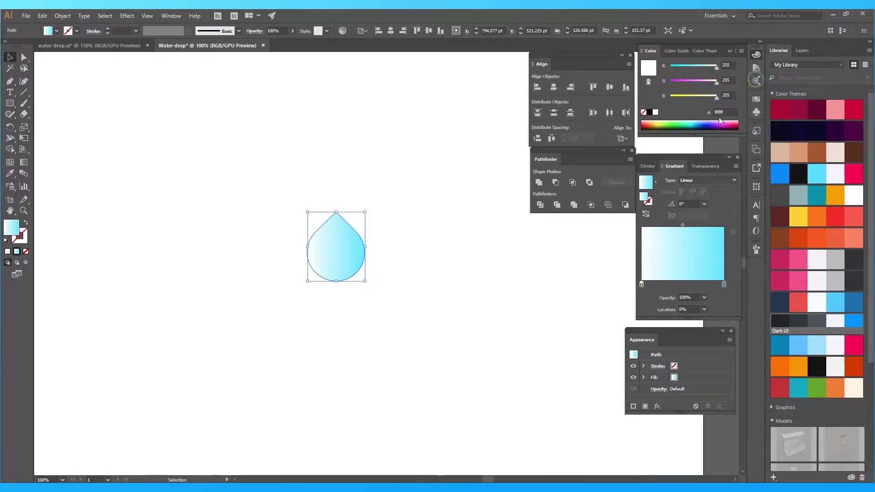
drag(704, 69, 672, 66)
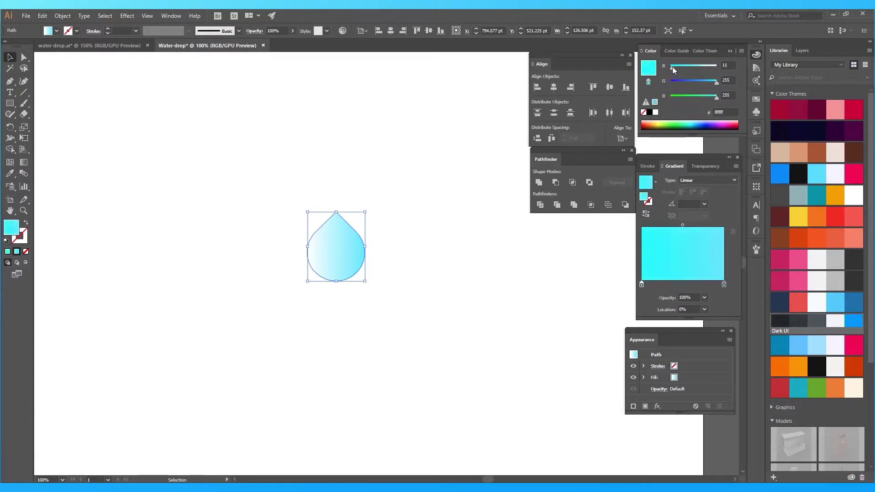
click(705, 80)
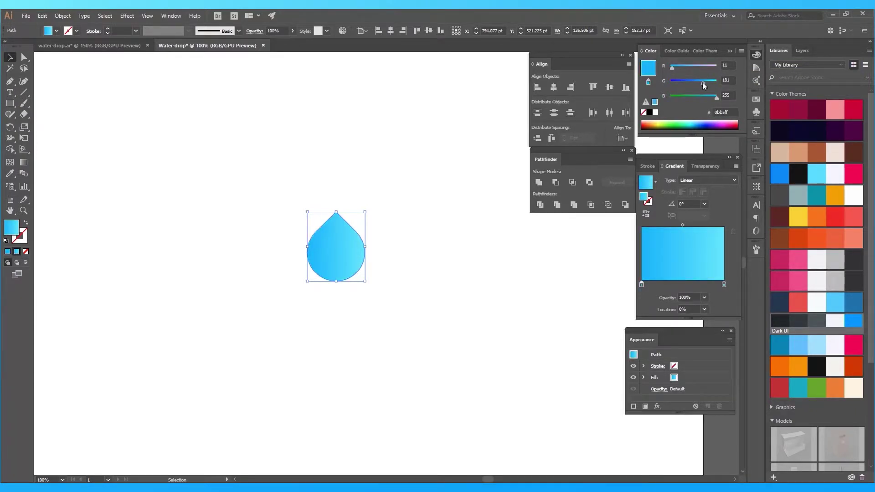
- Try gradient angles -105-40 and -180, and shift the midpoint to about 38.65%
click(686, 204)
text(-105-40)
key(Return)
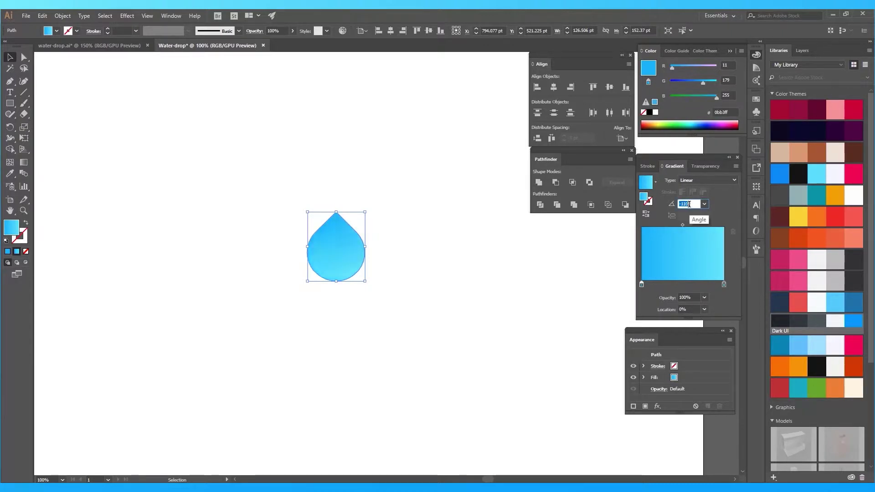
text(-180)
key(Return)
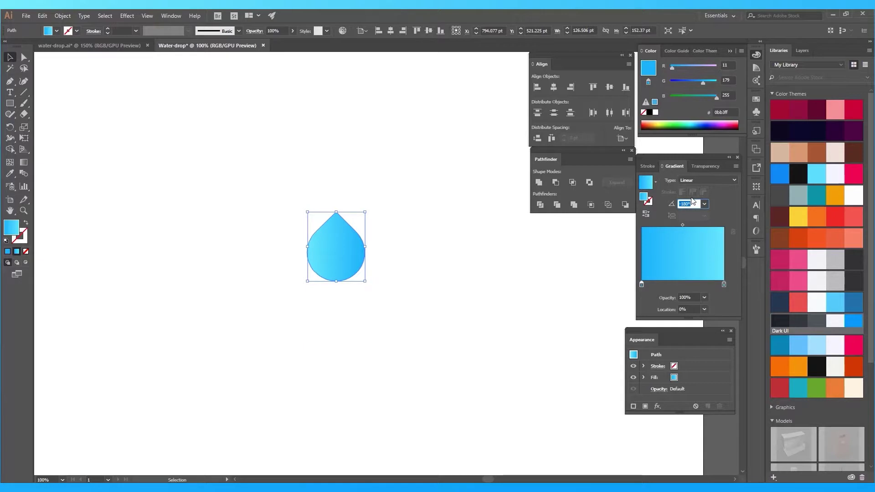
drag(683, 223, 675, 224)
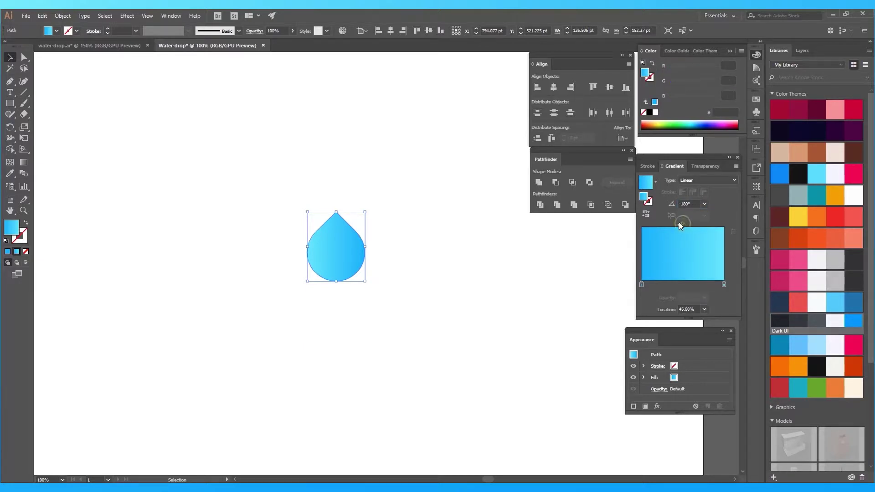
click(439, 267)
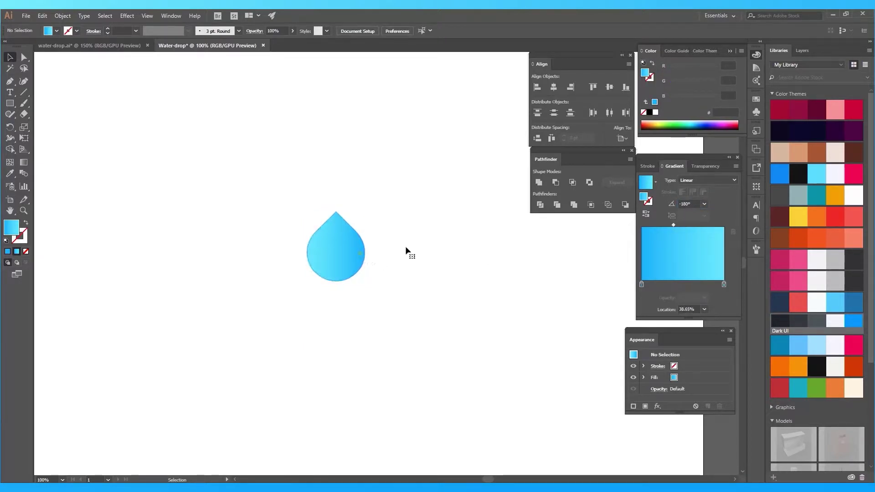
- Set the drop's gradient angle to 120°, checking the result deselected
click(355, 251)
click(704, 203)
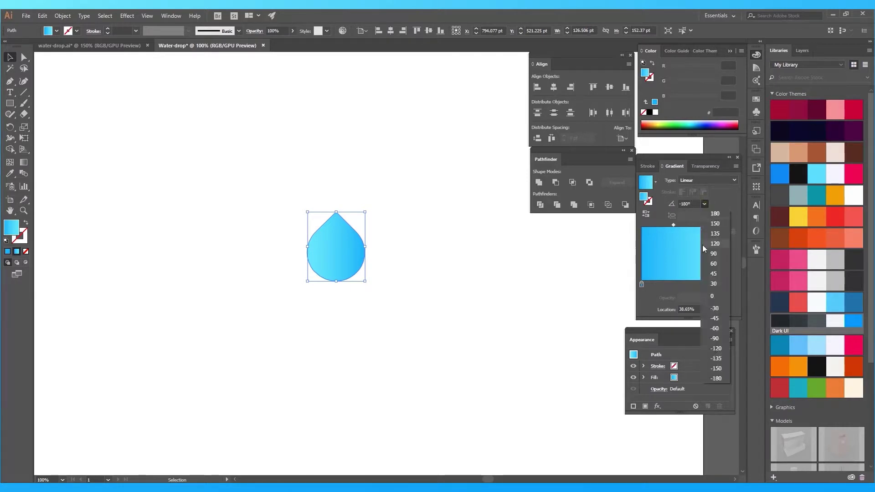
click(713, 265)
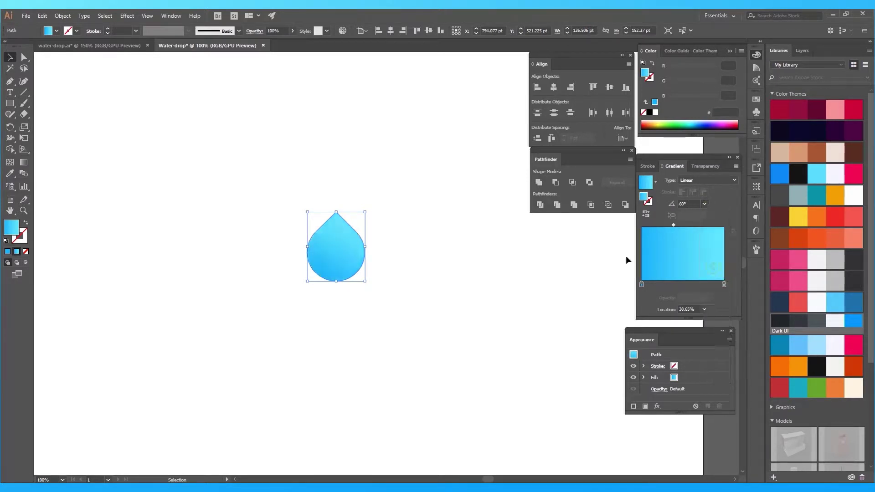
click(692, 205)
text(120)
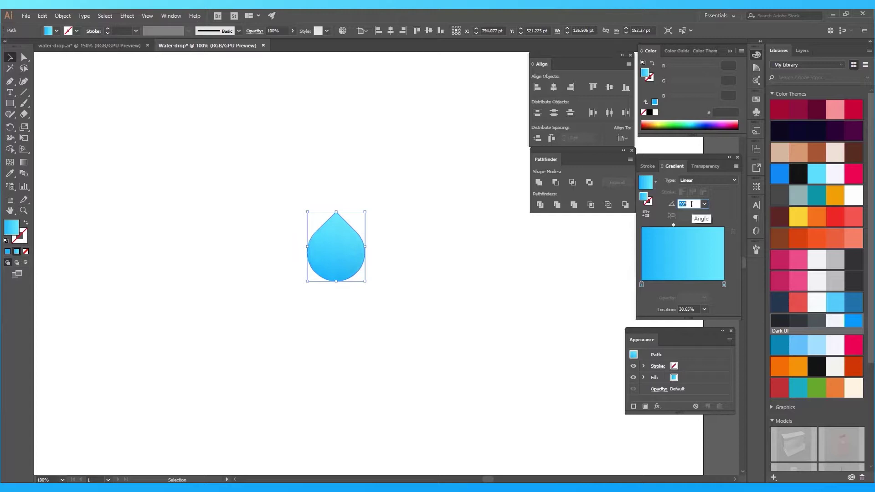
key(Return)
click(586, 261)
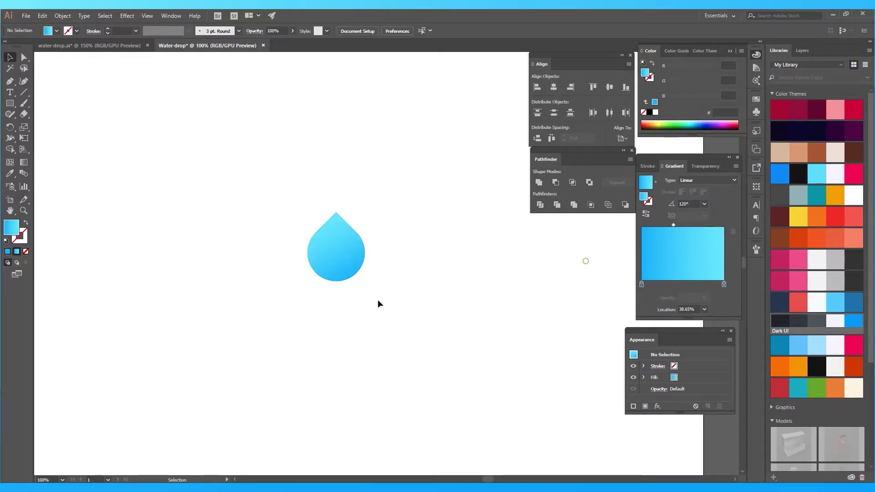
click(356, 273)
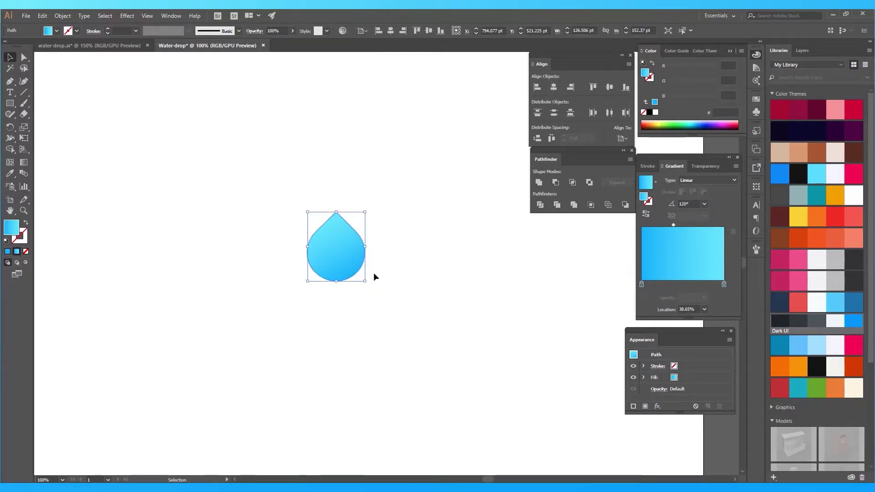
click(387, 267)
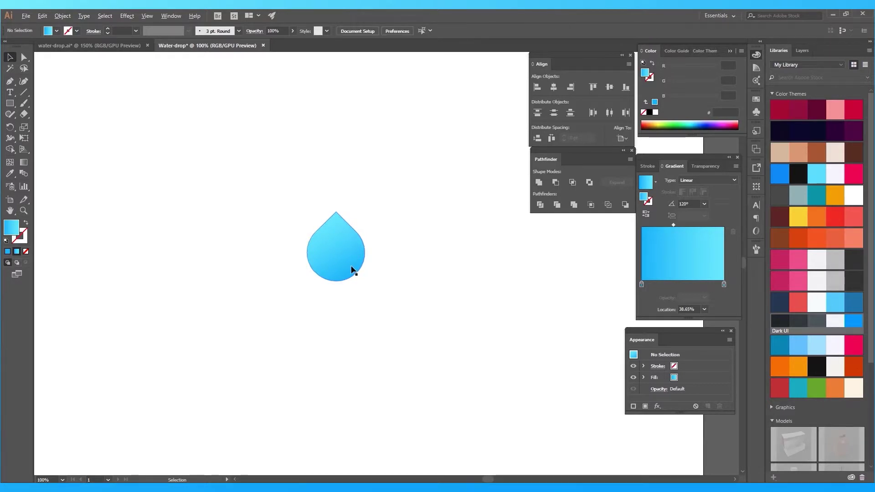
click(349, 265)
- Paste a copy of the drop in front and offset it slightly down and right
click(61, 17)
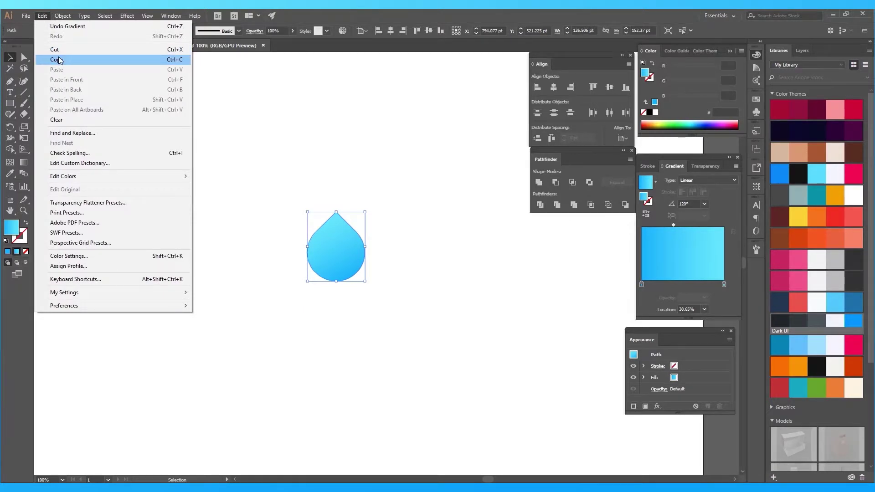
click(58, 59)
click(42, 16)
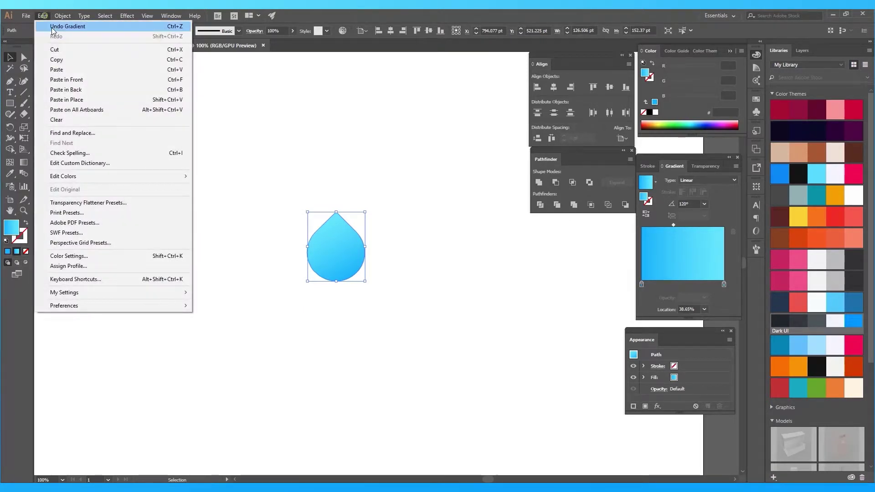
click(77, 83)
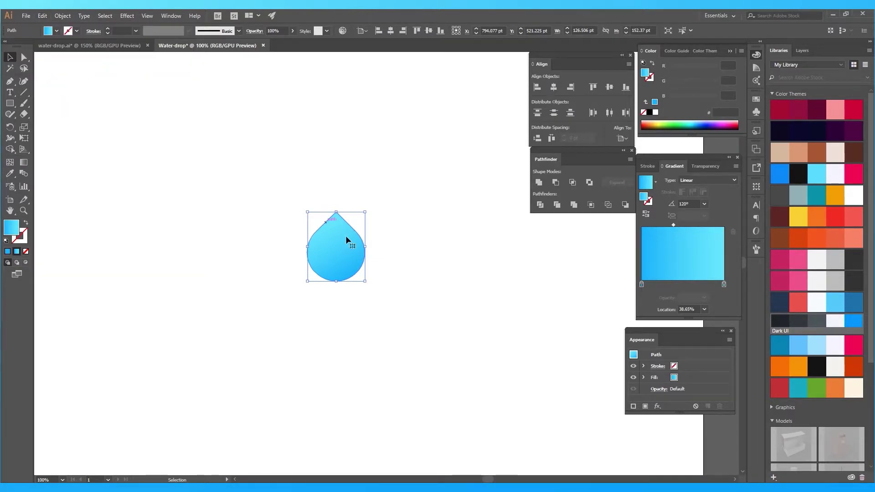
drag(351, 248, 266, 253)
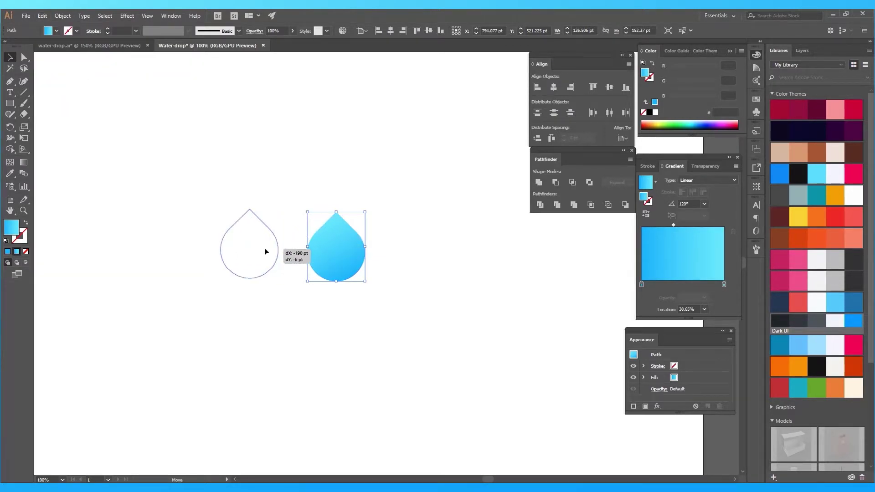
drag(256, 253, 352, 267)
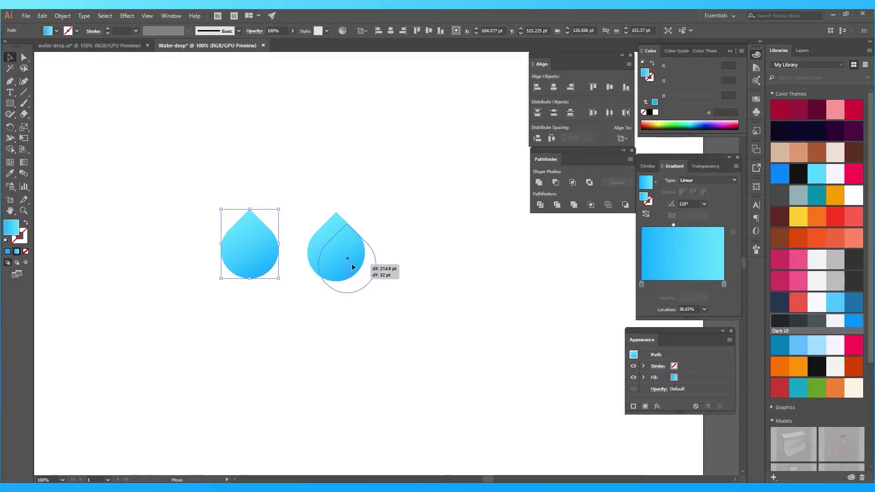
drag(352, 267, 352, 267)
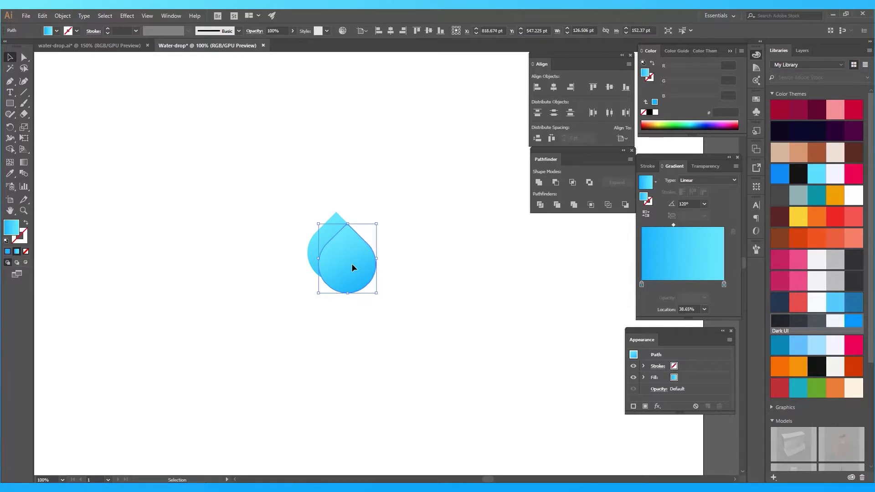
click(424, 239)
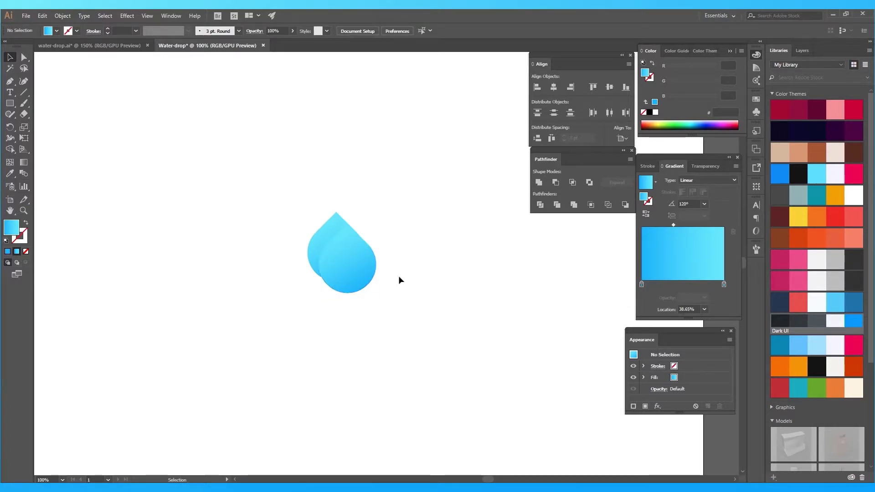
alt+scroll(380, 272, up, 1)
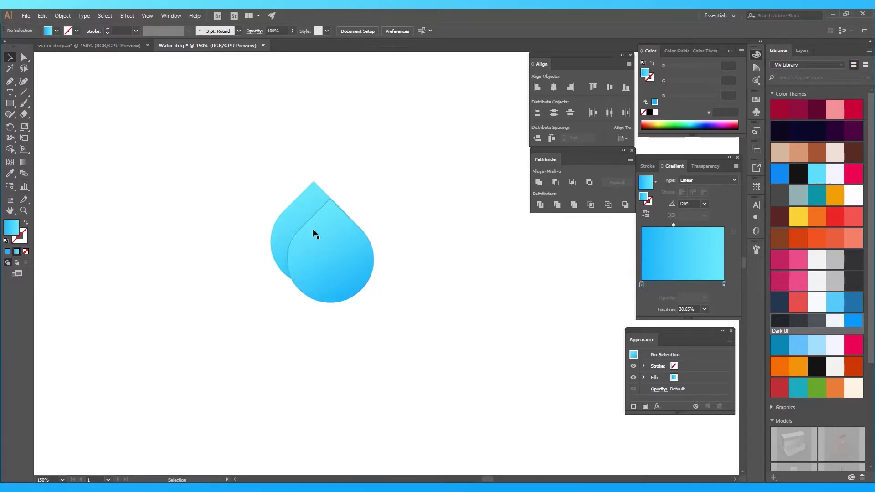
- Paste a third drop copy in front and offset it further down and right
click(322, 256)
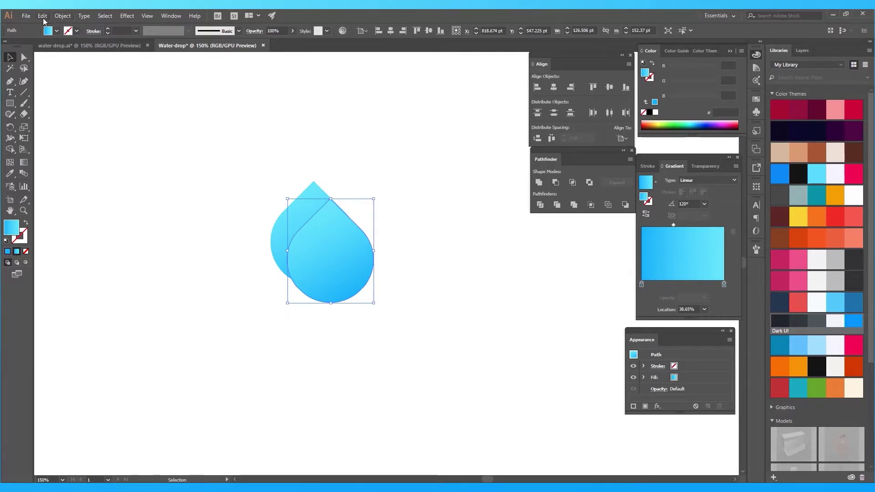
click(43, 16)
click(57, 59)
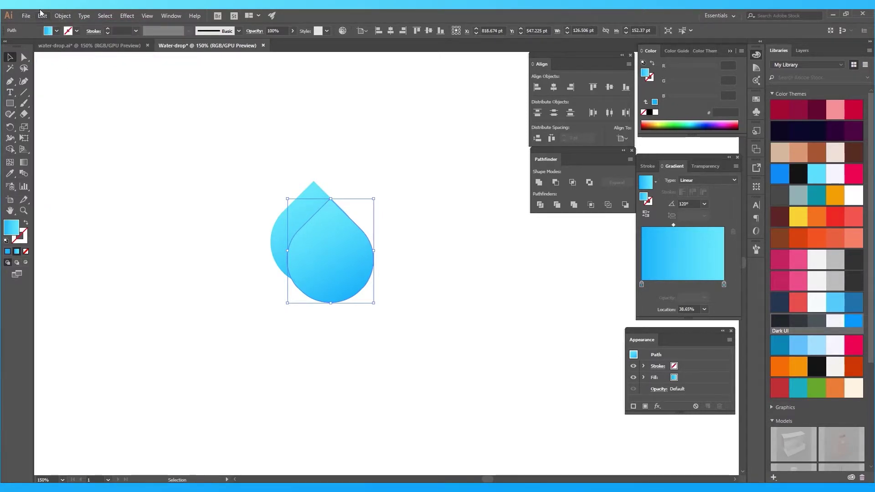
click(42, 16)
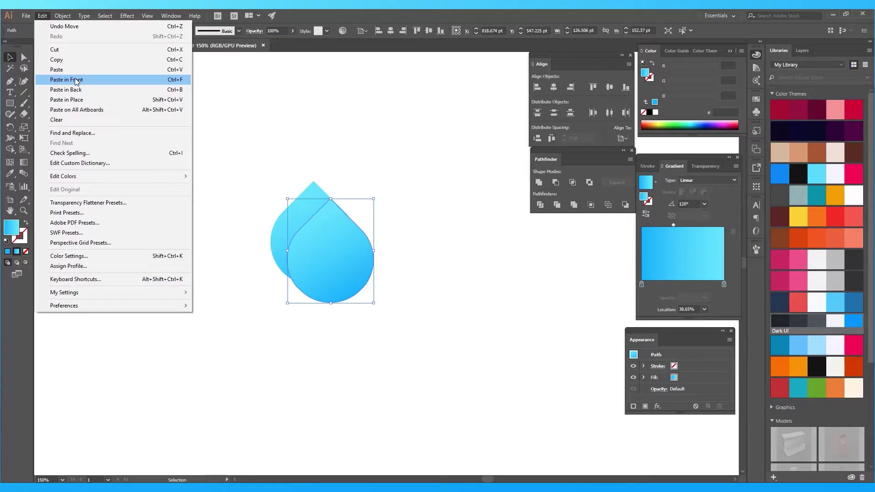
click(76, 80)
drag(328, 266, 348, 283)
- Nudge the middle water drop slightly up and to the right
click(426, 257)
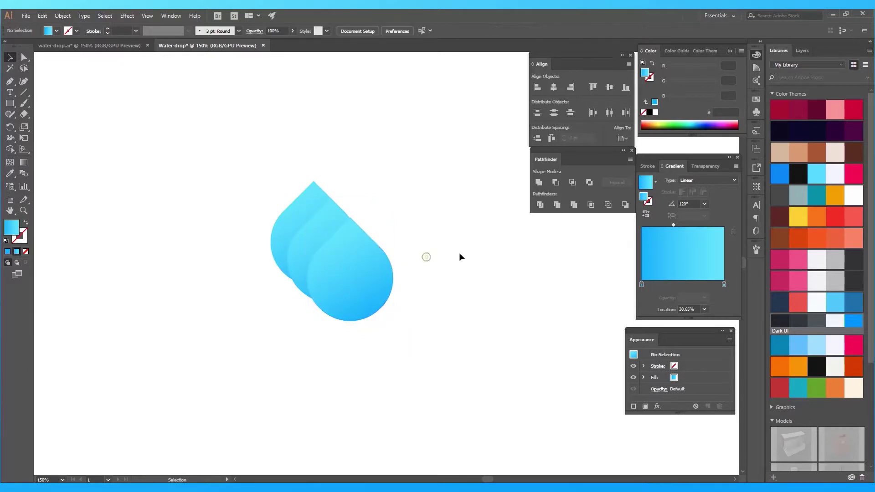
click(330, 234)
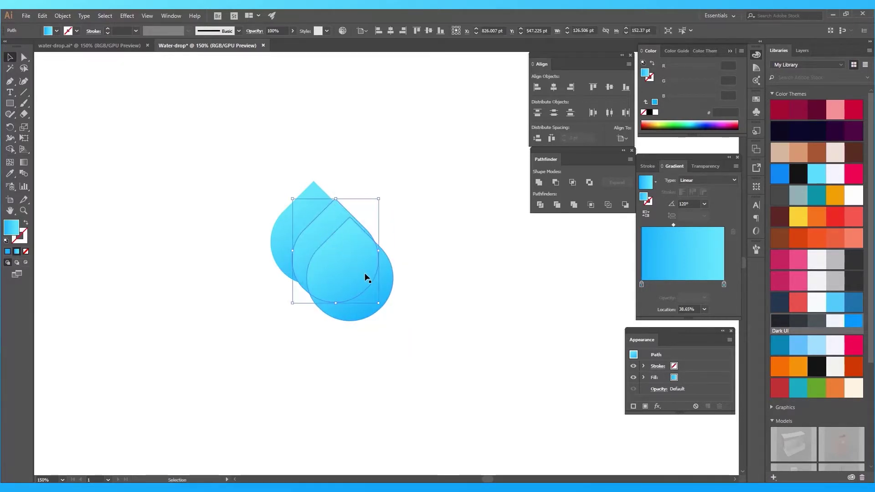
drag(365, 270, 372, 268)
click(456, 247)
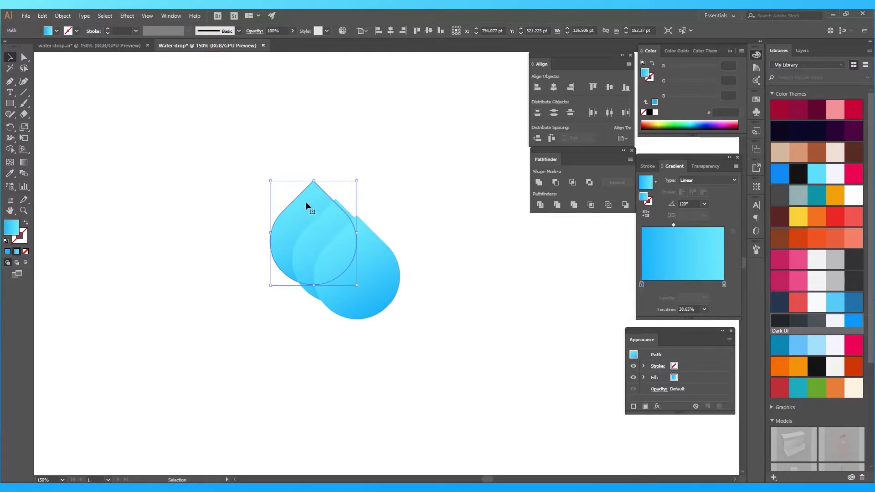
- Paste a drop copy in back, bring it to front, and clip all three drops with it
click(42, 15)
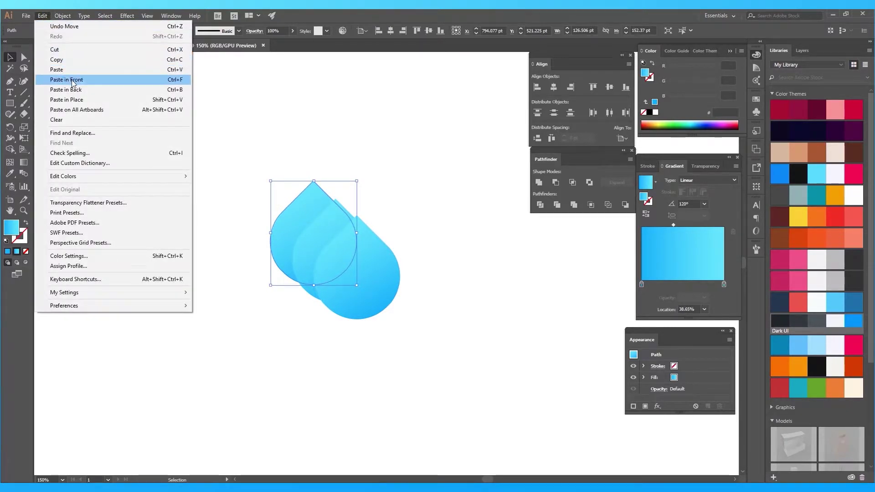
click(71, 61)
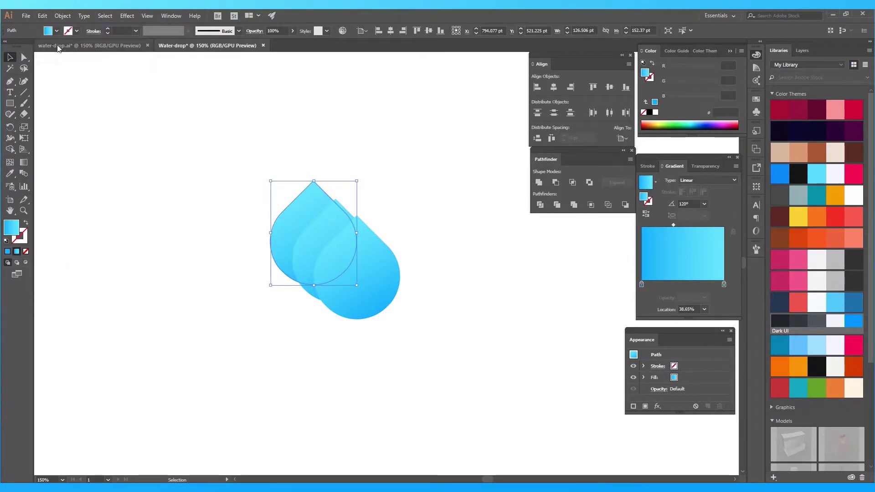
click(42, 16)
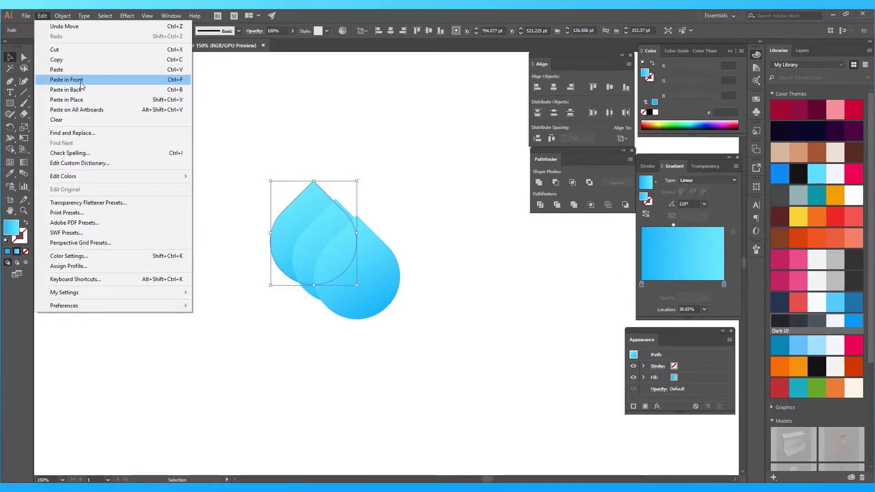
click(81, 93)
right_click(301, 218)
mouse_move(348, 359)
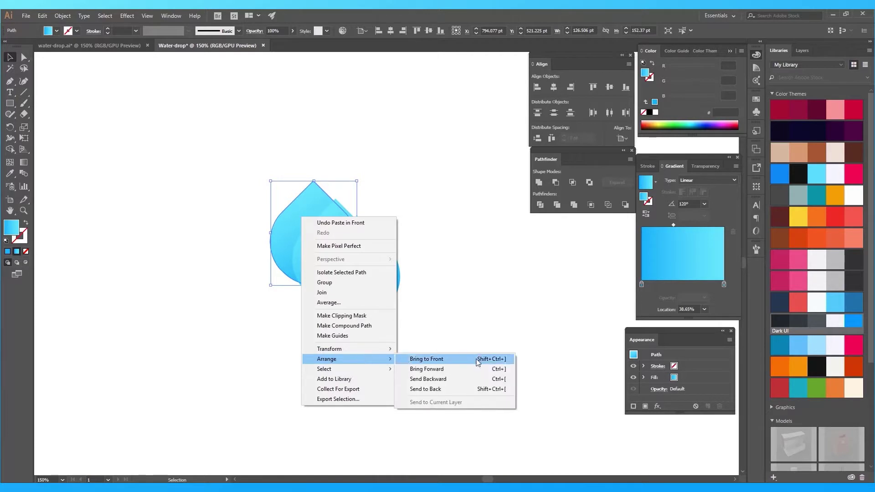
click(465, 358)
click(289, 190)
drag(268, 164, 343, 280)
right_click(325, 252)
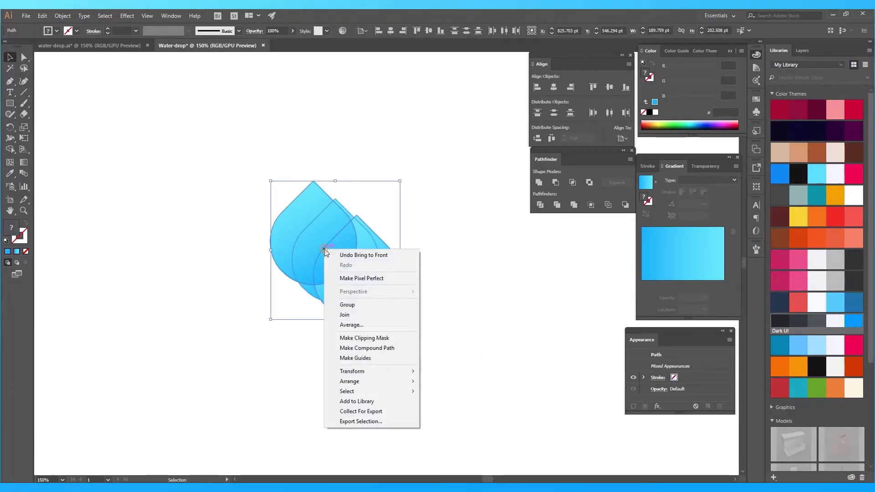
click(382, 338)
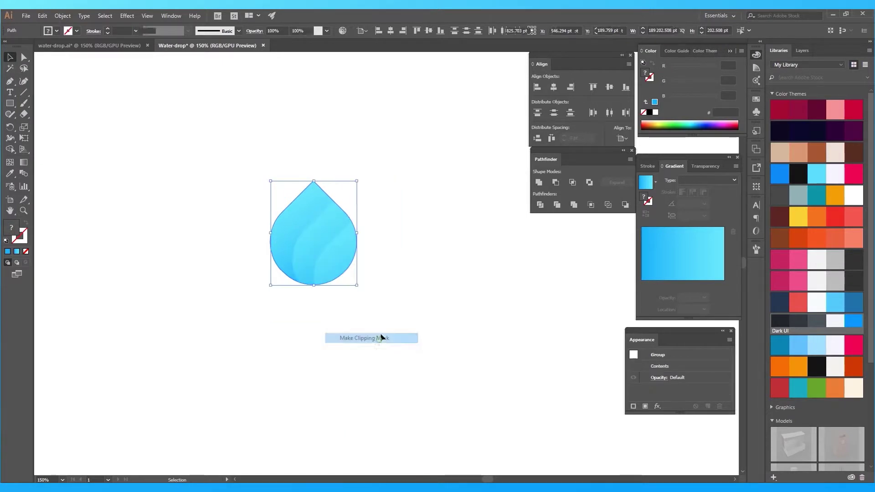
click(434, 269)
scroll(414, 286, down, 2)
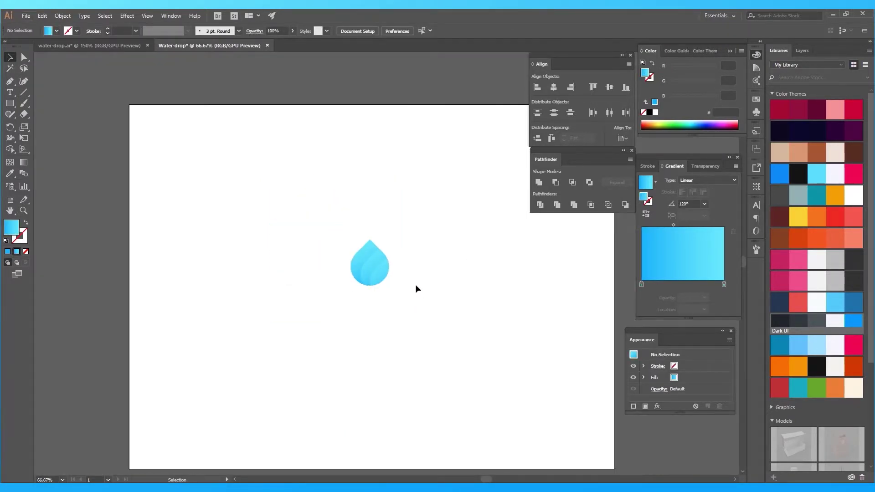
scroll(344, 278, up, 3)
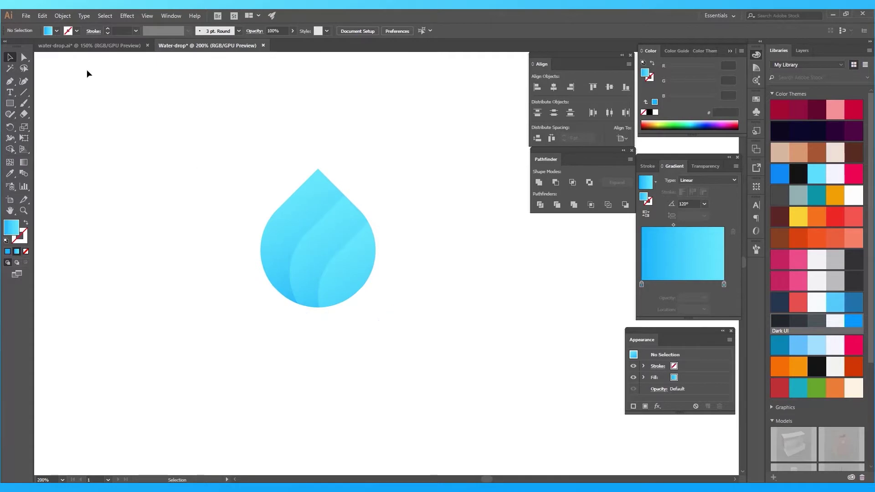
click(24, 57)
mouse_move(329, 248)
mouse_down()
mouse_move(358, 267)
mouse_move(353, 260)
mouse_up()
click(481, 259)
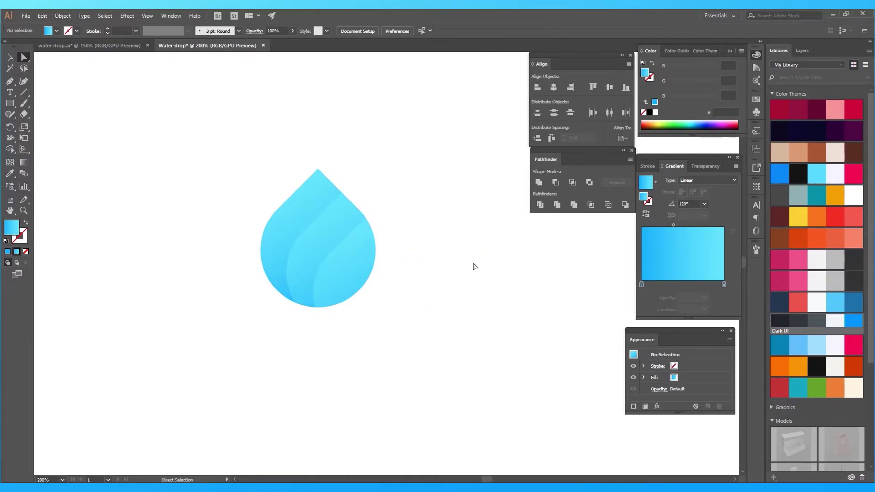
scroll(474, 261, down, 1)
drag(475, 260, 450, 283)
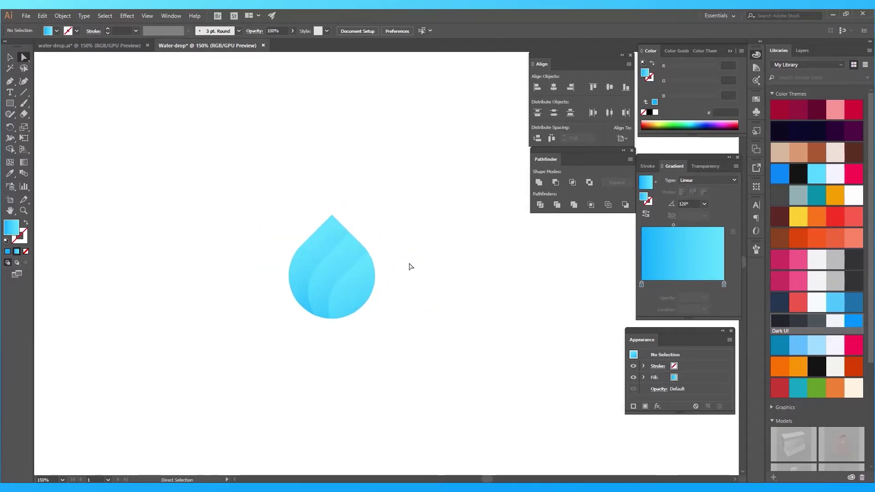
scroll(410, 267, down, 2)
scroll(410, 268, up, 3)
click(312, 268)
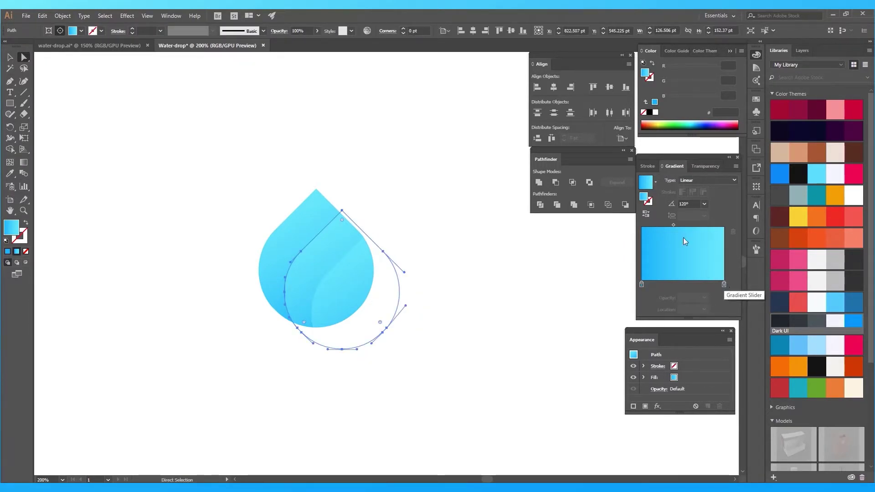
- Set the inner drop path's gradient angle to 110° and reselect it with Direct Selection
click(689, 204)
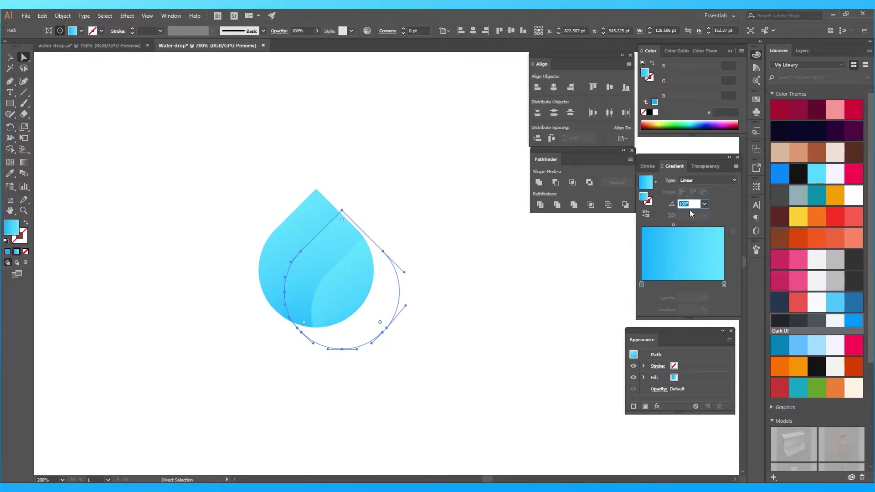
text(110)
key(Return)
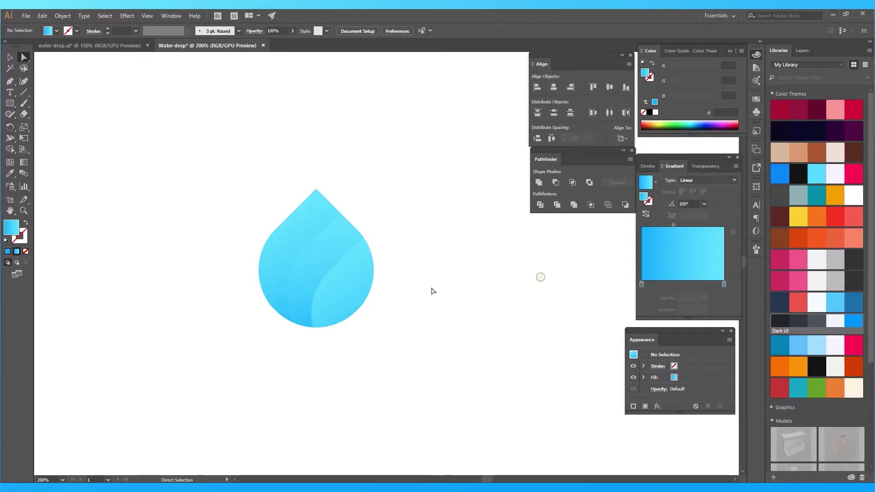
key(v)
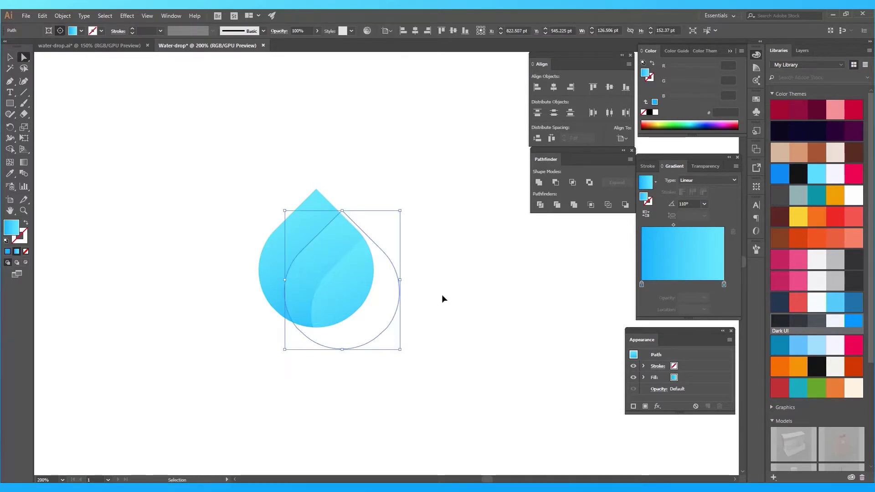
key(a)
click(586, 255)
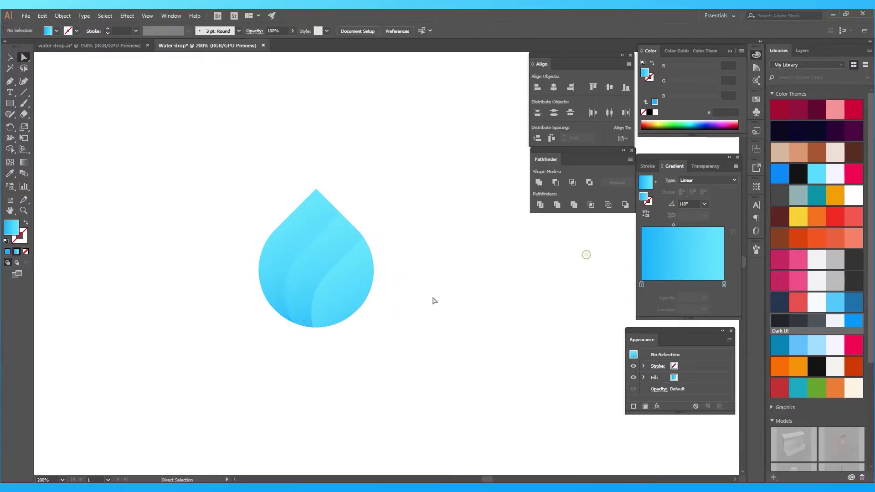
click(348, 249)
- Change the inner path's gradient angle from the presets to 60°, then to 120°
click(704, 204)
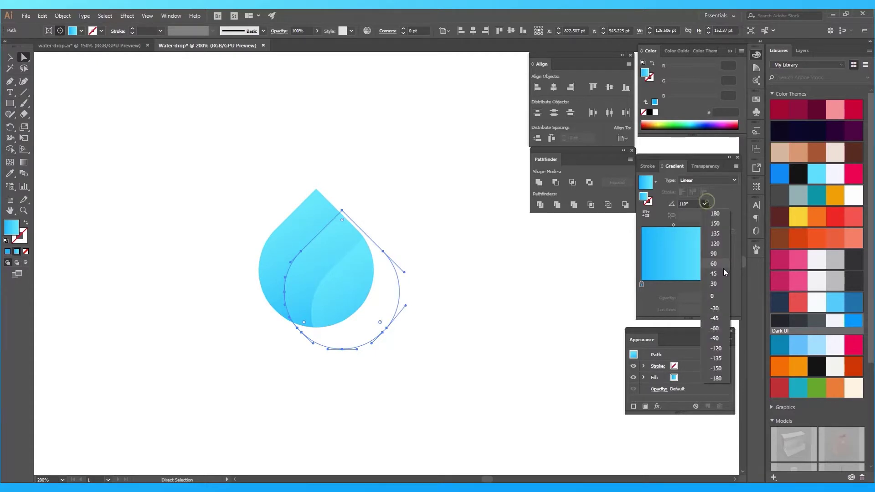
click(718, 265)
click(492, 283)
click(318, 258)
click(704, 203)
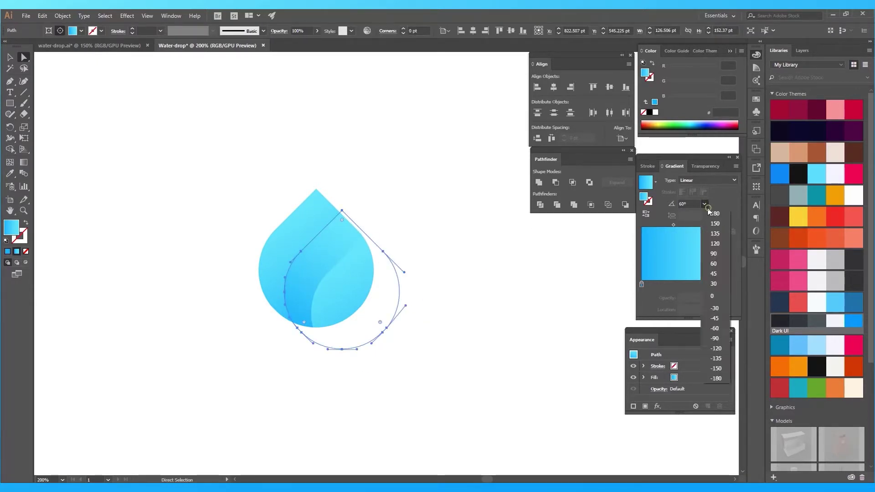
click(706, 243)
click(434, 293)
- Enlarge the clipped drop group and reposition it on the artboard
key(ctrl+minus)
key(ctrl+minus)
key(v)
drag(324, 291, 274, 255)
mouse_move(277, 185)
mouse_down()
mouse_move(337, 263)
mouse_move(323, 257)
mouse_up()
click(369, 239)
click(357, 243)
click(338, 261)
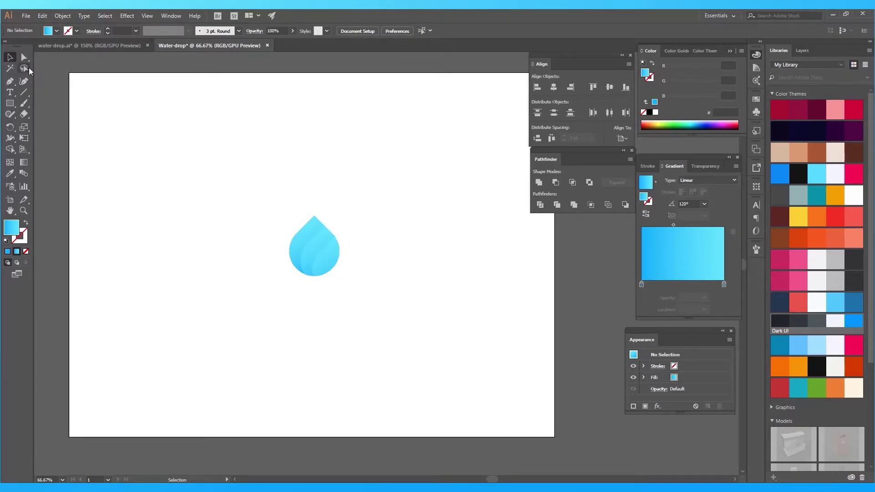
- Release the clipping mask and drag a copy of the outer drop to the left
click(319, 244)
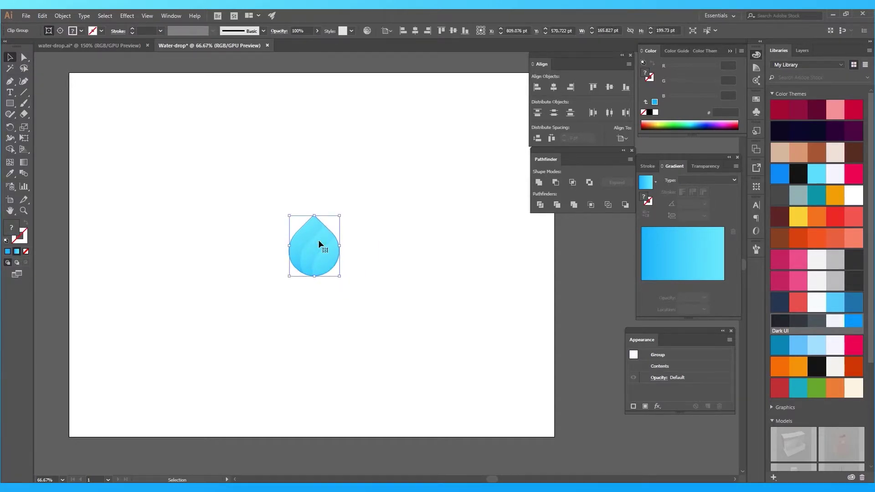
right_click(319, 244)
click(355, 307)
click(406, 280)
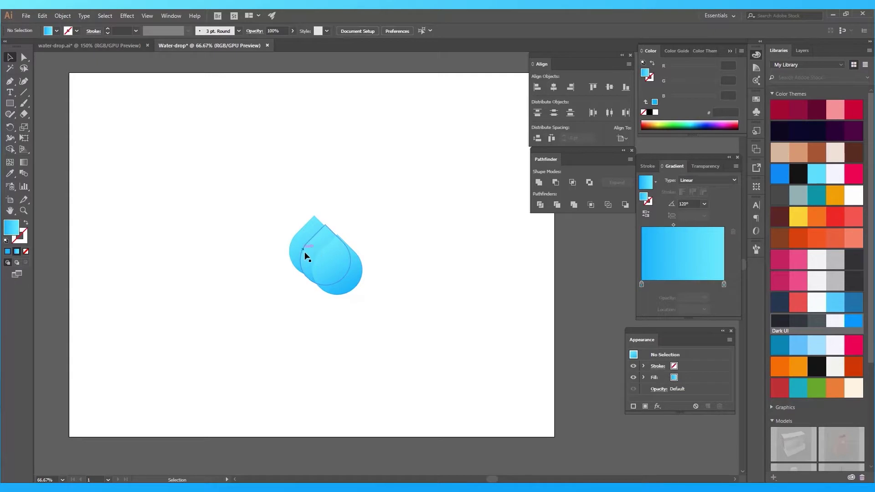
drag(348, 269, 166, 256)
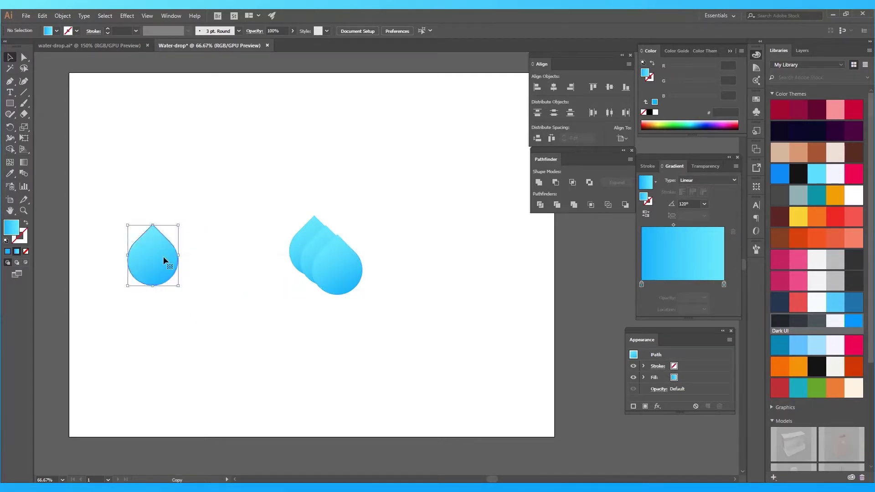
click(258, 205)
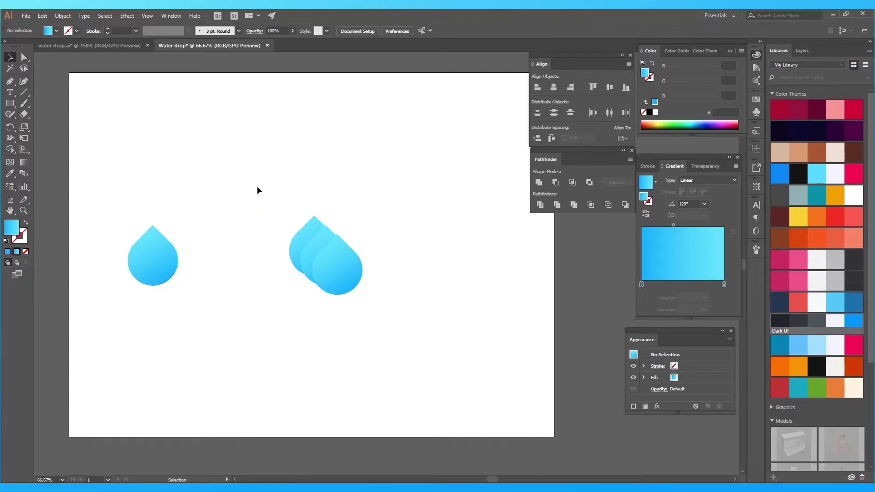
- Re-clip the three overlapping drops and move the spare drop beside them
drag(256, 187, 414, 290)
click(406, 277)
drag(253, 188, 393, 319)
right_click(332, 270)
click(392, 360)
click(410, 277)
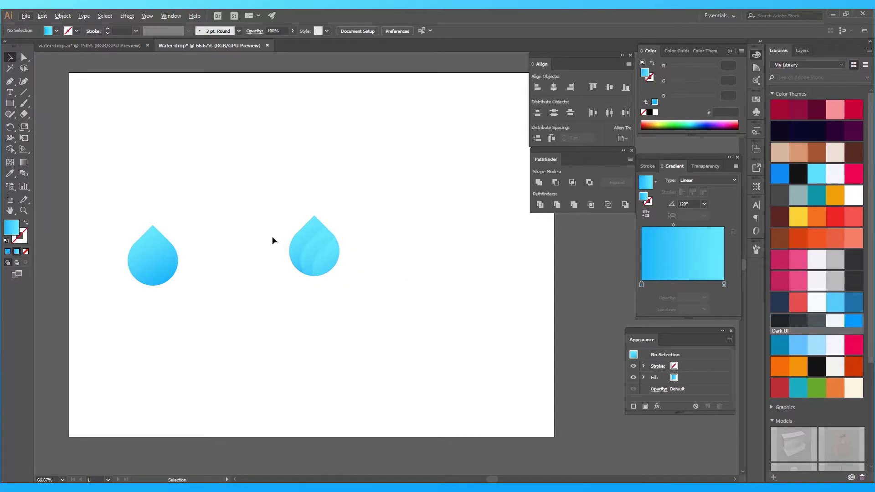
mouse_move(180, 257)
mouse_down()
mouse_move(263, 248)
mouse_move(272, 286)
mouse_up()
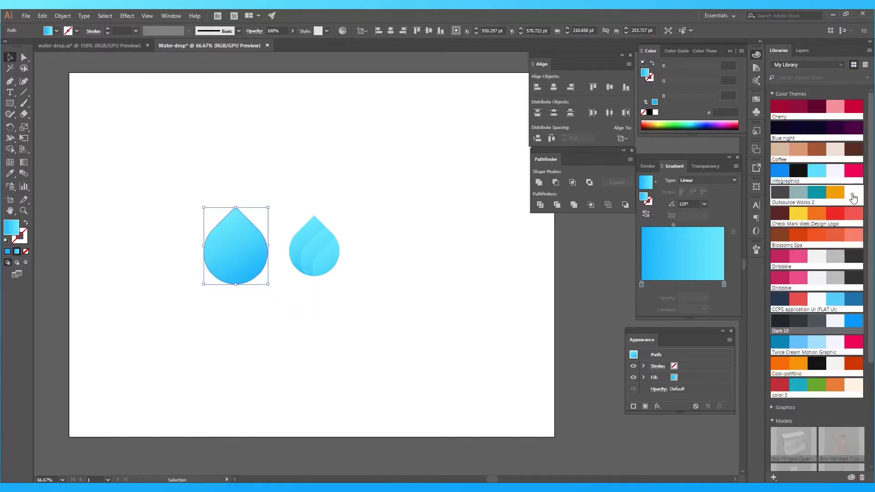
- Fill the enlarged drop copy white (ffffff) and place it behind the blue drop as a border
click(655, 112)
drag(240, 272, 316, 273)
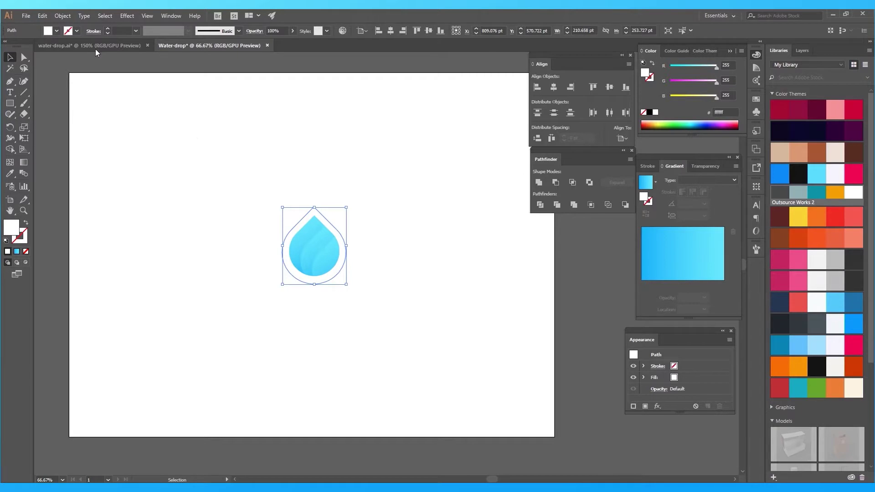
click(127, 16)
mouse_move(139, 119)
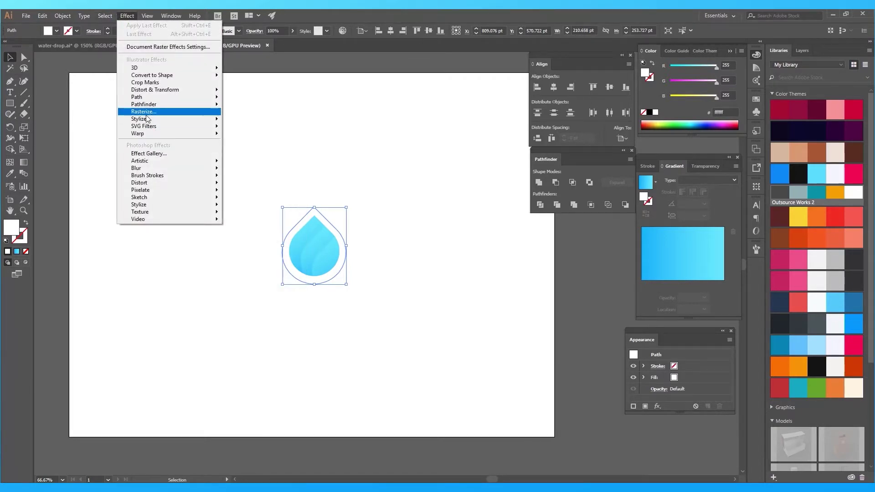
- Start a Drop Shadow on the white backing shape with preview on and a blue shadow colour
click(269, 119)
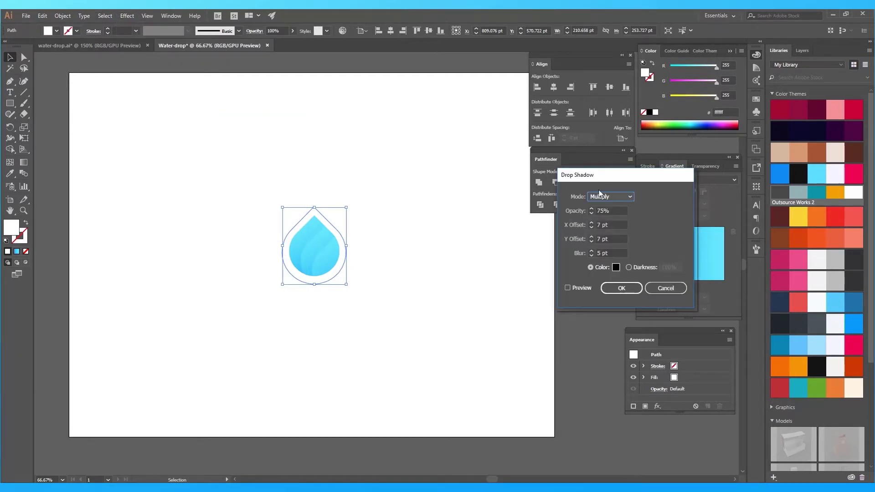
click(588, 288)
click(615, 268)
drag(573, 287, 580, 279)
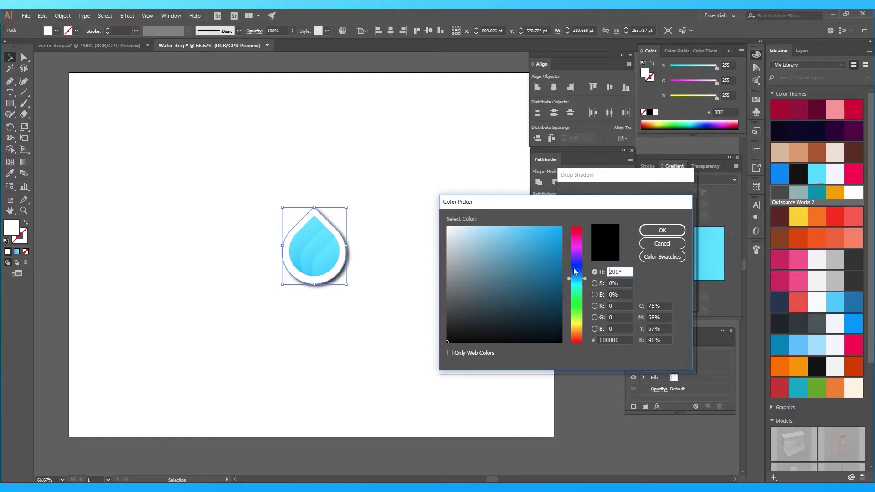
click(559, 235)
click(662, 231)
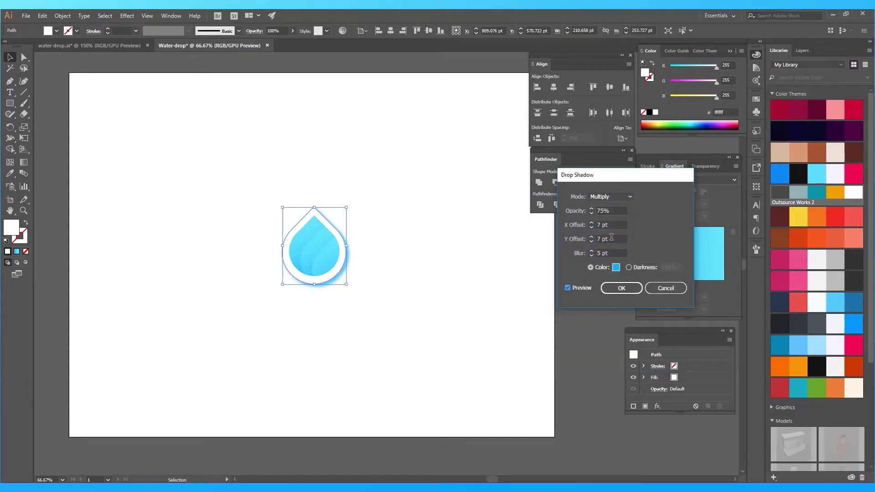
- Set the shadow to 20% opacity with 5 pt X and 8 pt Y offsets, and apply it
double_click(604, 211)
text(10)
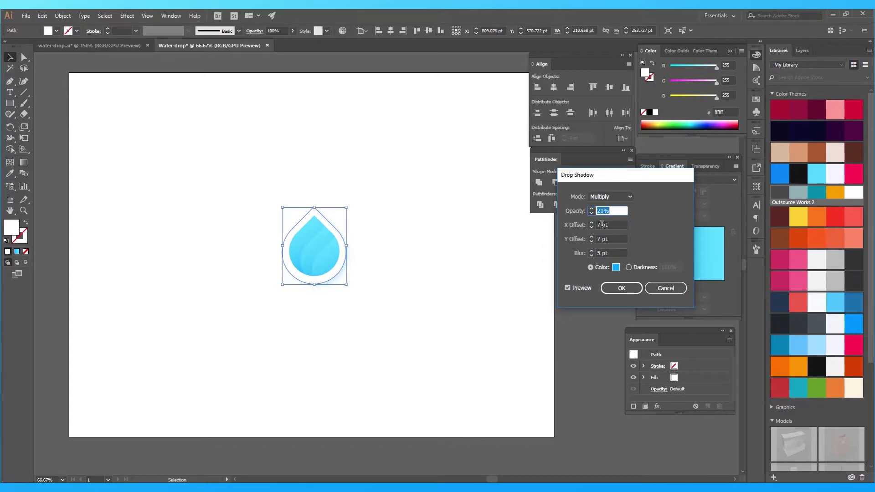
click(602, 224)
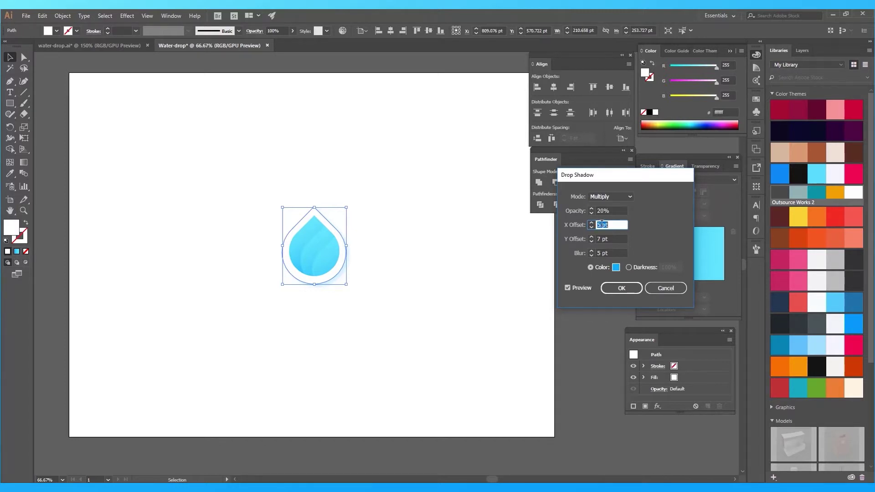
text(4)
click(601, 239)
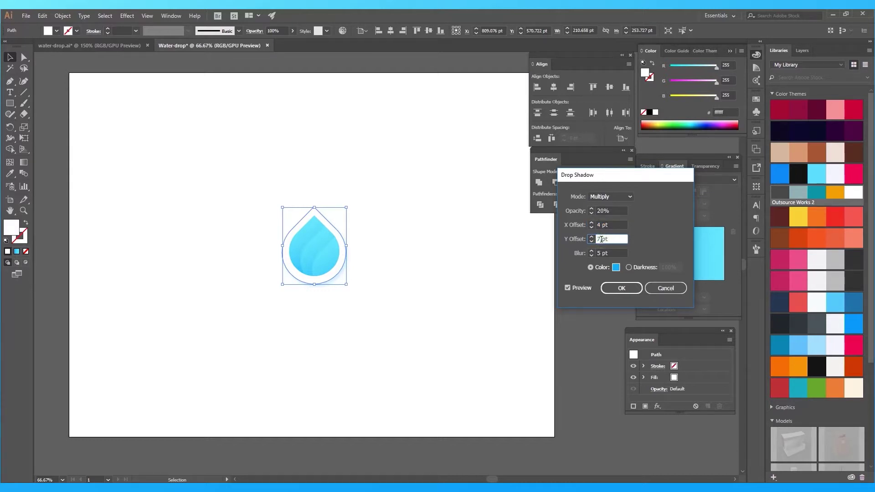
text(8)
click(602, 225)
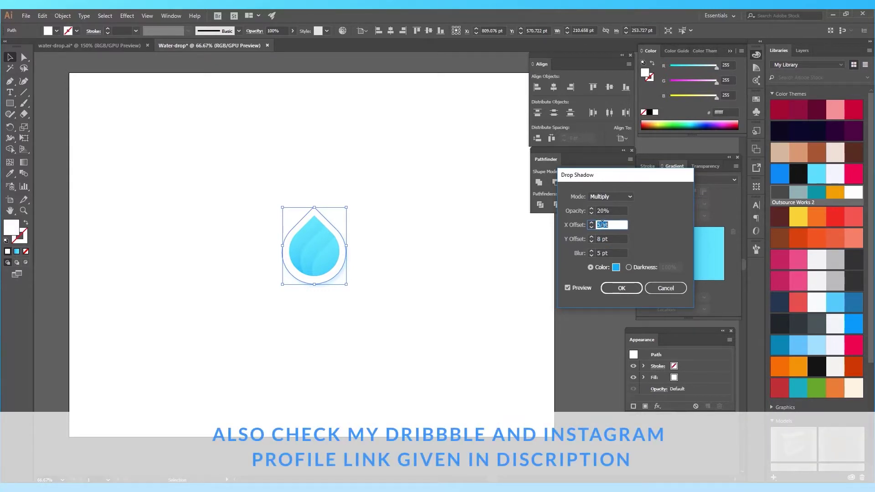
click(620, 288)
click(397, 292)
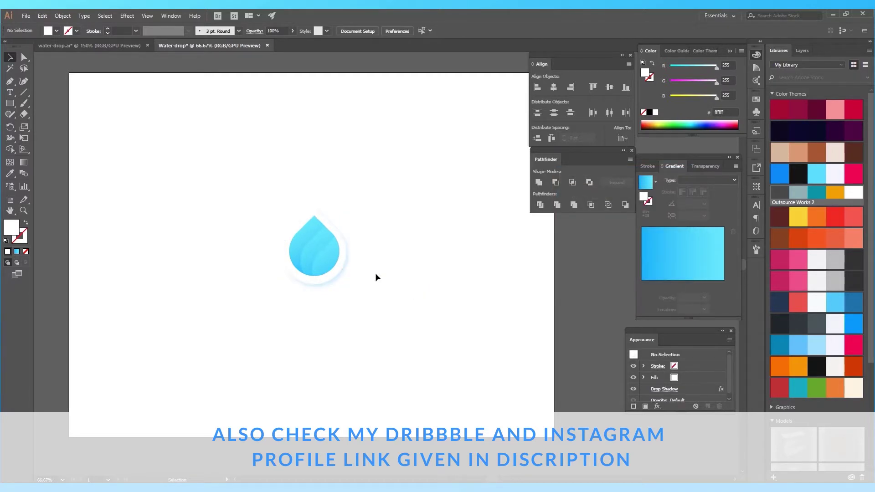
scroll(376, 274, up, 1)
- Draw a white 364 pt square over the drop with 57.7 pt rounded corners and a drop shadow
scroll(376, 253, down, 1)
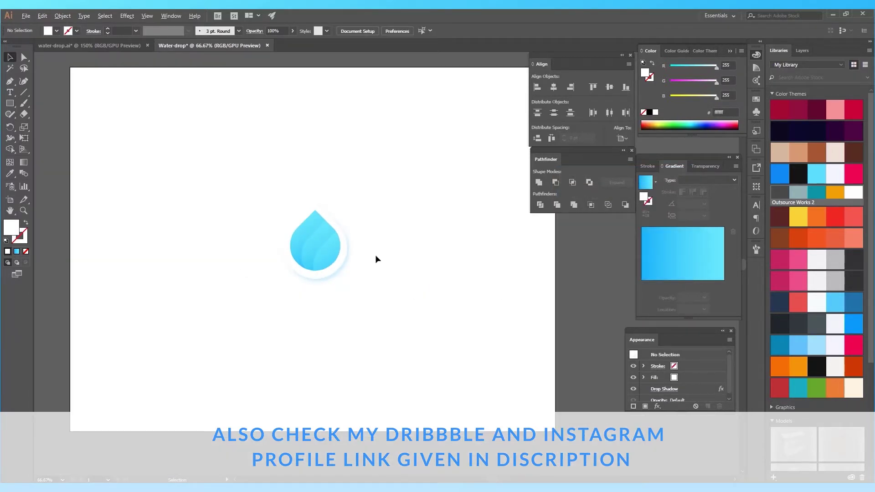
key(l)
drag(269, 227, 377, 338)
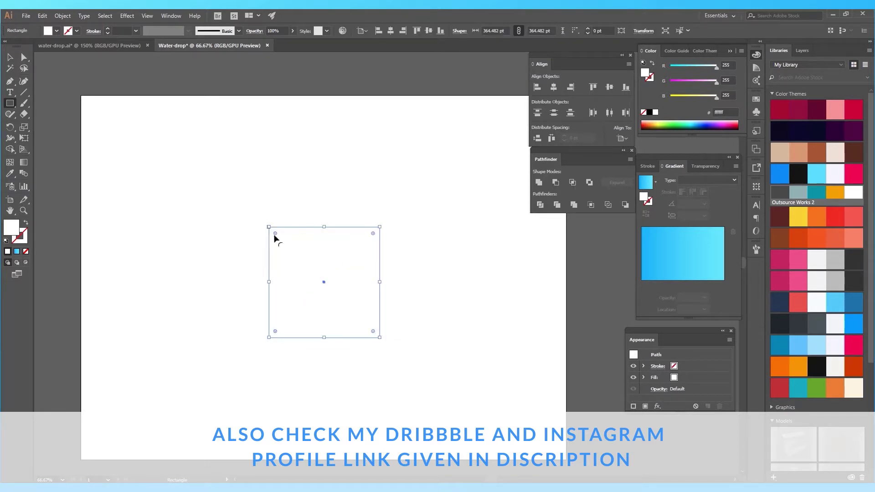
drag(273, 233, 287, 245)
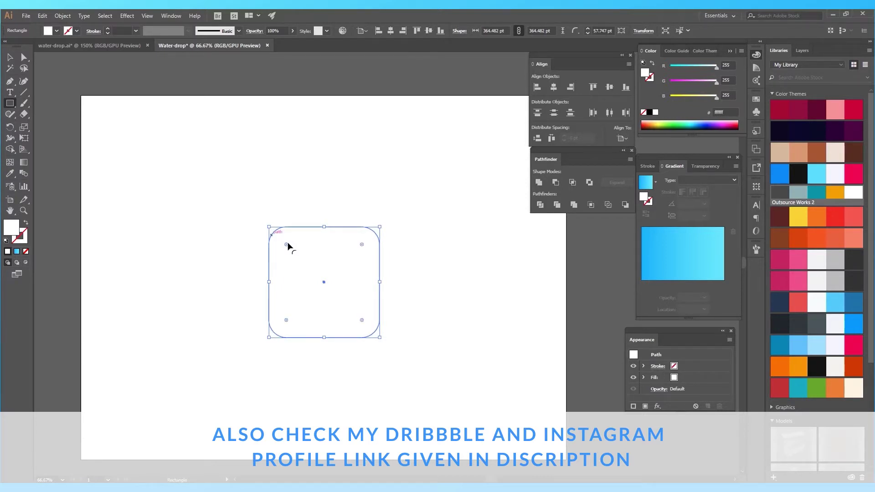
click(9, 58)
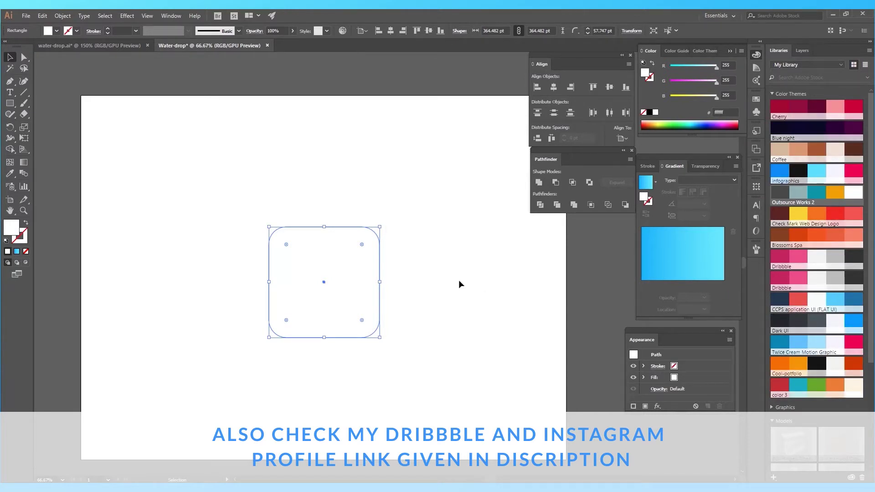
click(128, 16)
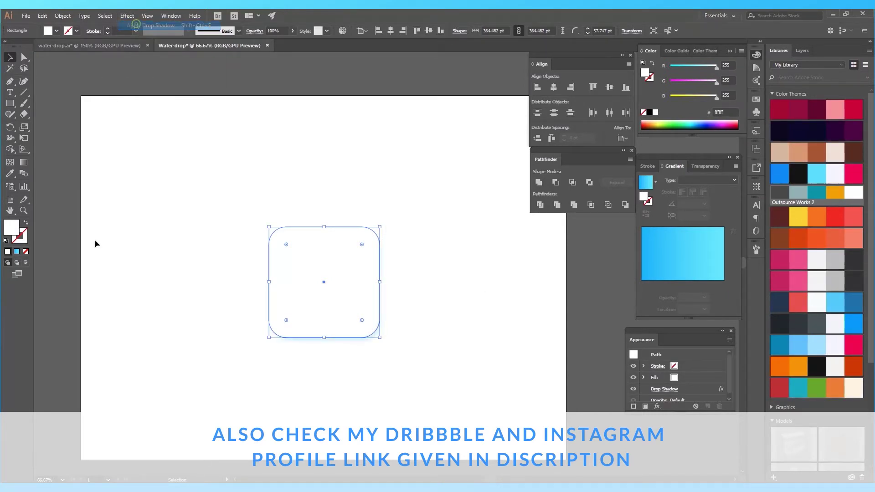
- Send the rounded square to the back and centre it under the water drop
right_click(344, 311)
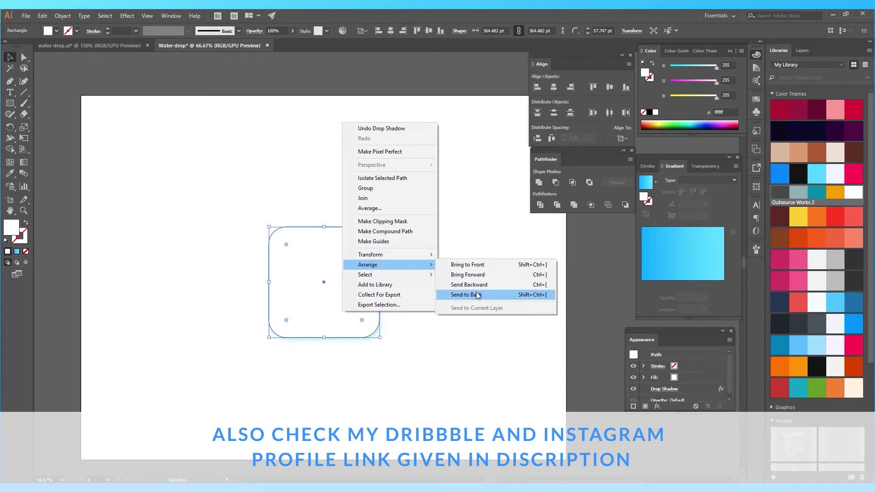
click(502, 295)
click(453, 319)
drag(339, 339, 360, 319)
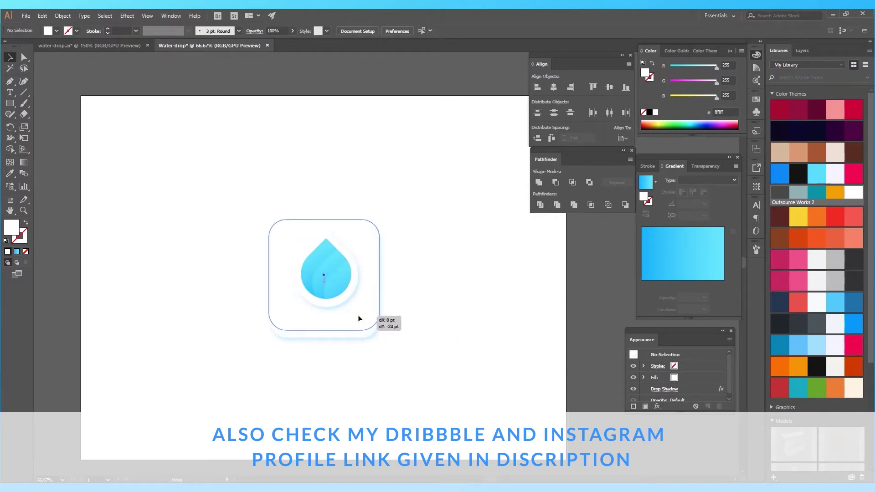
drag(360, 316, 357, 316)
click(409, 297)
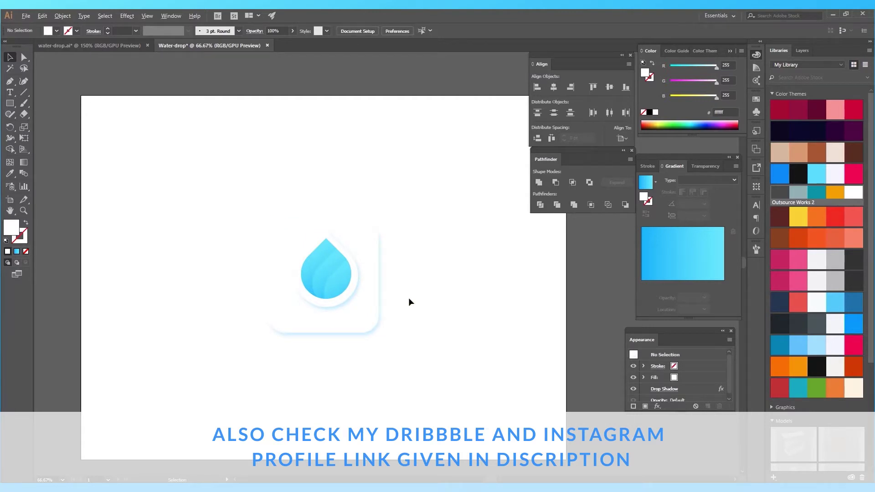
drag(371, 318, 374, 307)
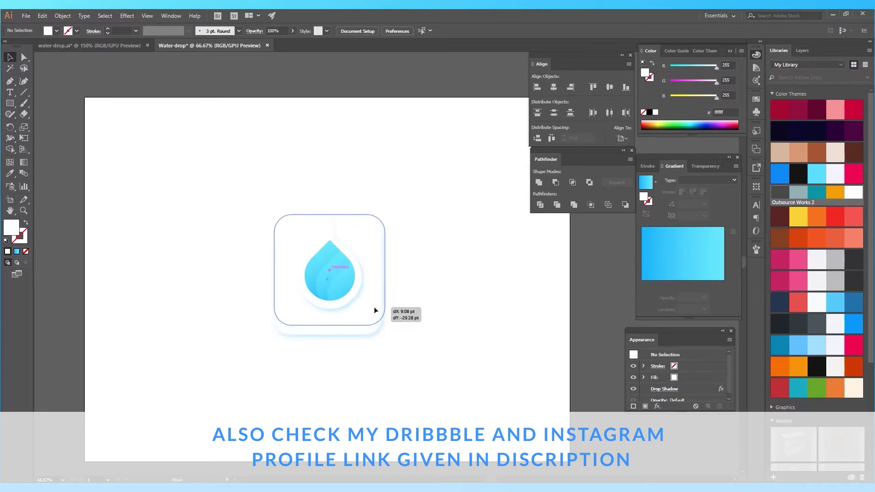
click(464, 263)
- Copy the rounded square and paste a duplicate in front of it
click(380, 304)
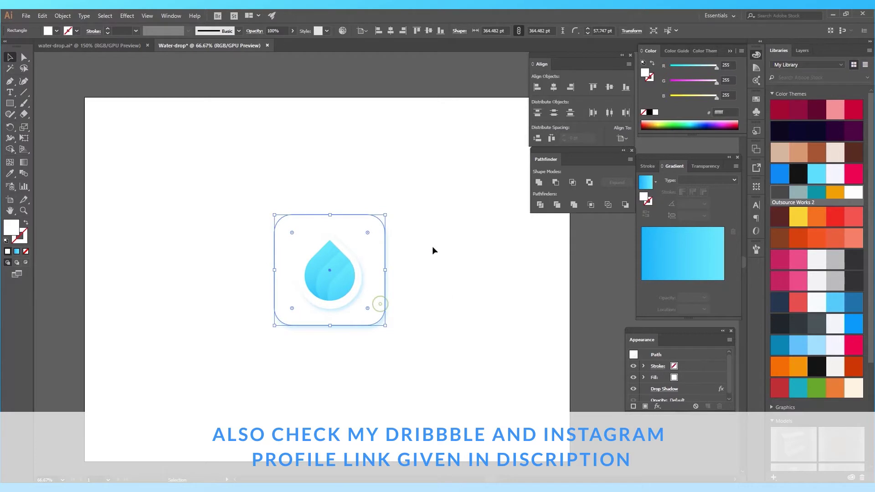
click(43, 15)
click(57, 59)
click(43, 16)
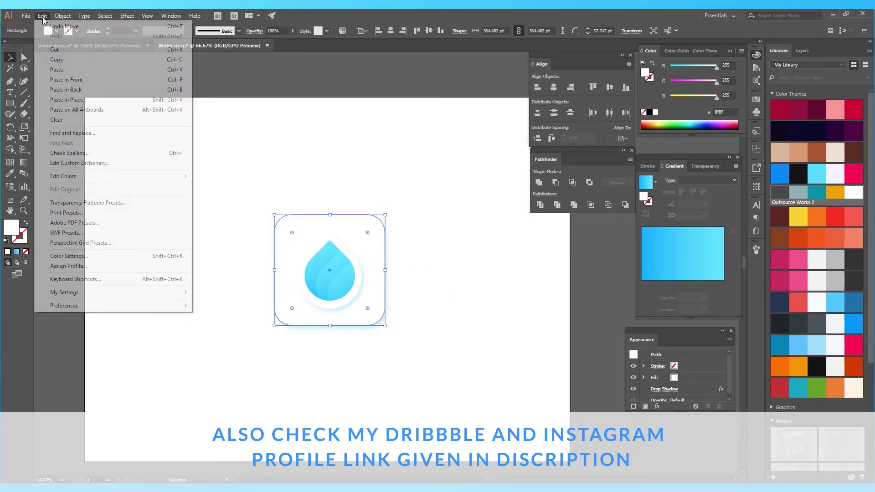
click(66, 79)
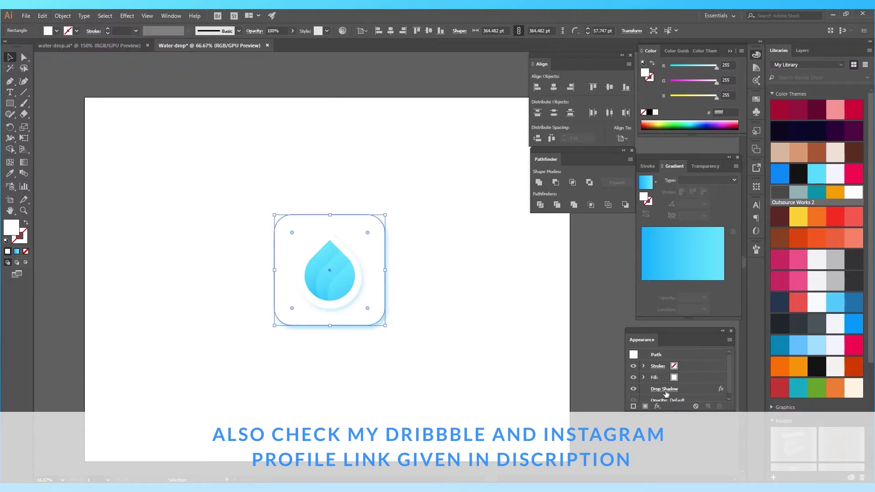
- Change the top square's drop shadow offsets to X -5 pt and Y 0 pt
mouse_move(690, 329)
mouse_down()
mouse_move(555, 288)
mouse_move(529, 261)
mouse_up()
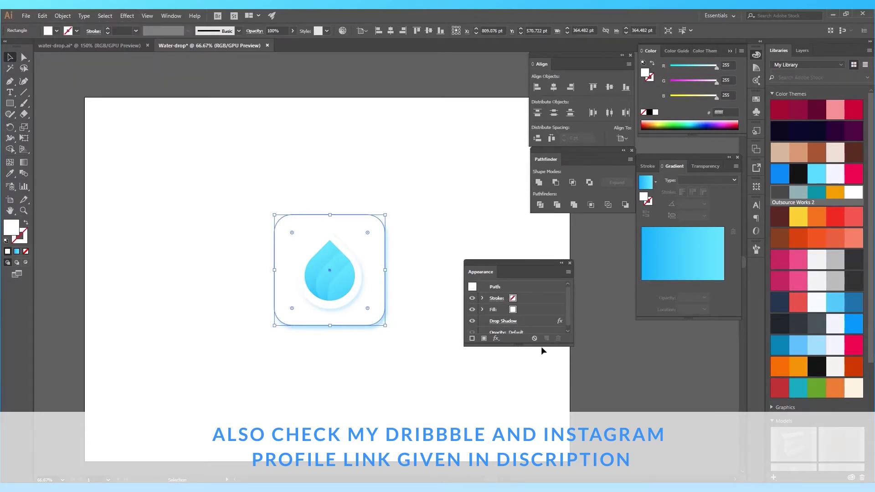
drag(544, 344, 535, 378)
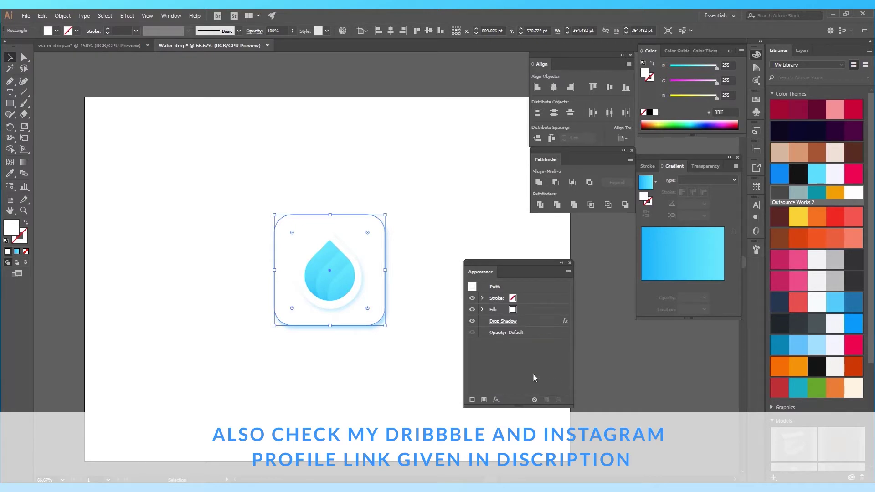
click(498, 321)
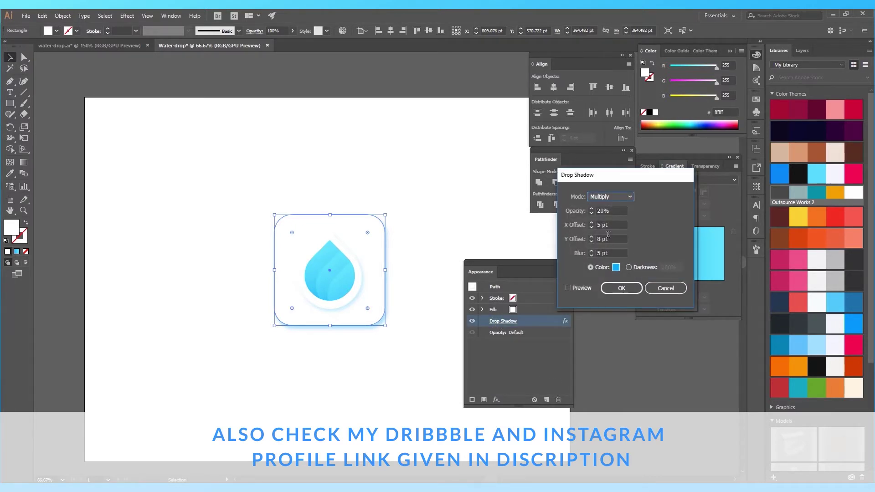
click(598, 224)
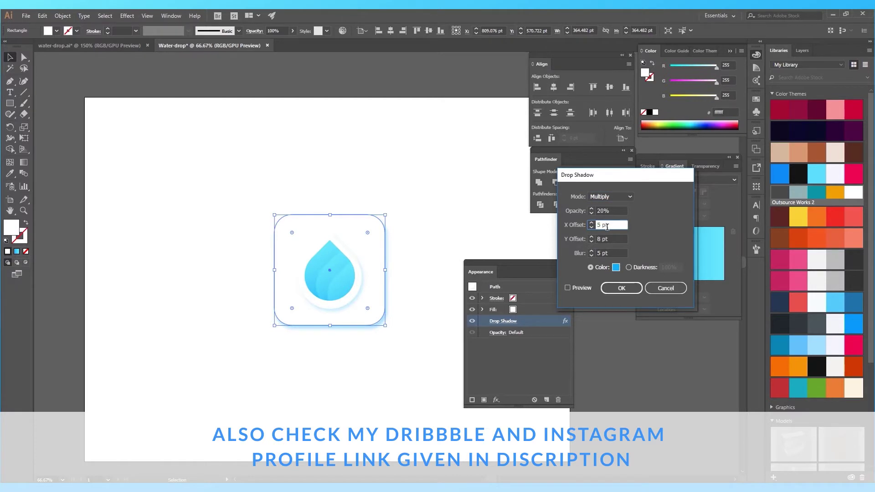
text(-5)
click(601, 238)
text(0)
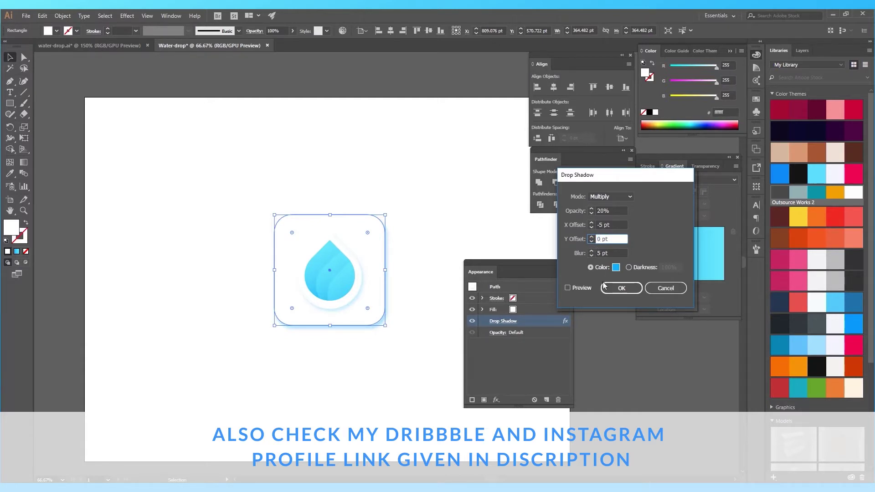
click(585, 288)
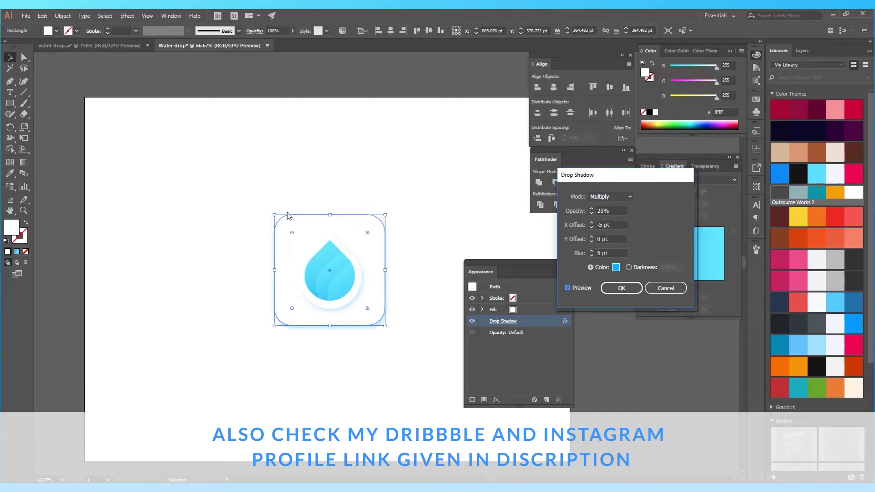
click(621, 288)
click(423, 192)
click(530, 265)
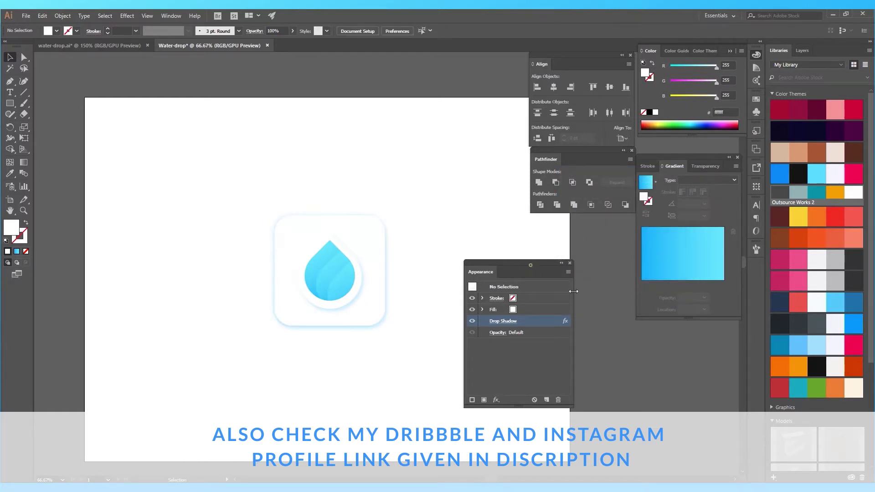
drag(549, 272, 605, 268)
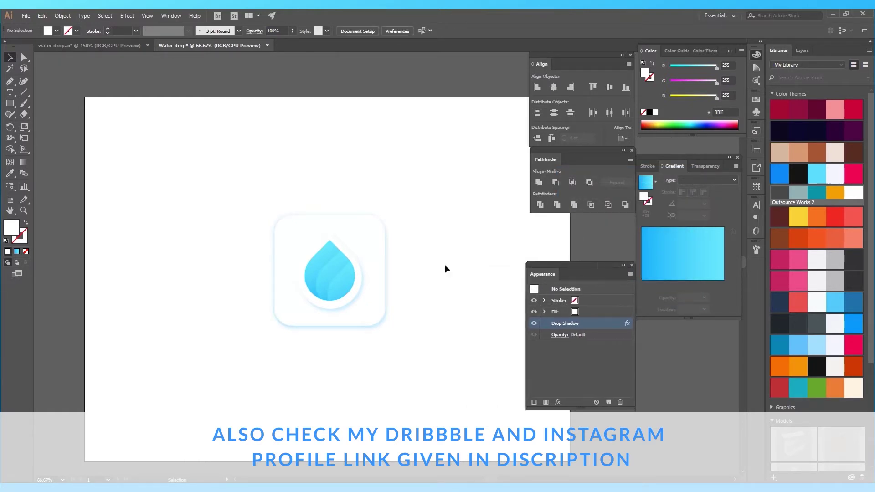
- Draw a 1600×1200 rectangle covering the artboard and send it to the back
scroll(415, 246, down, 1)
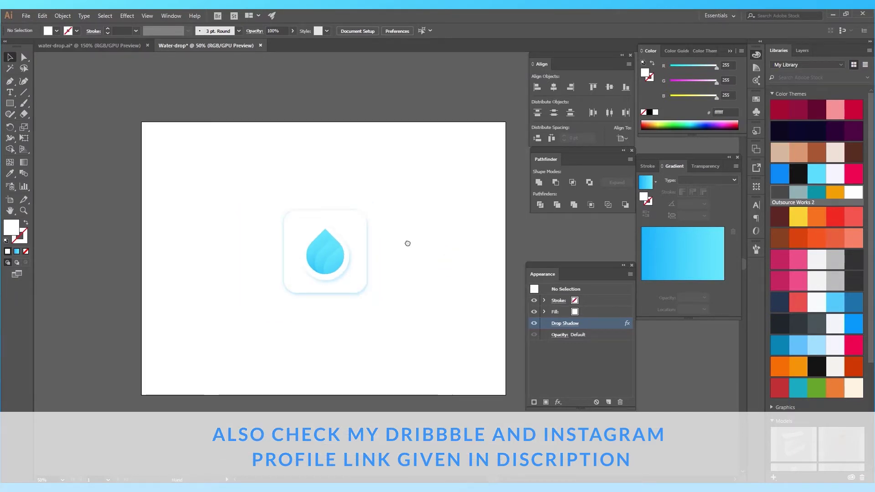
click(10, 103)
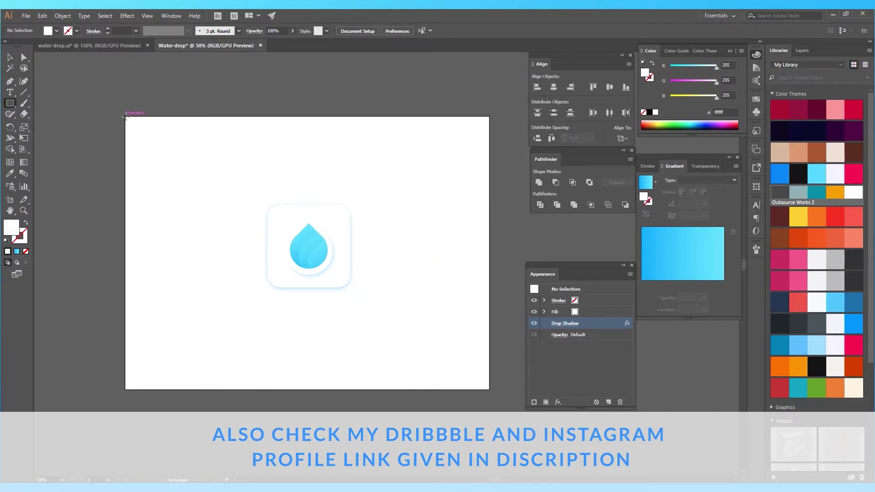
drag(126, 117, 486, 388)
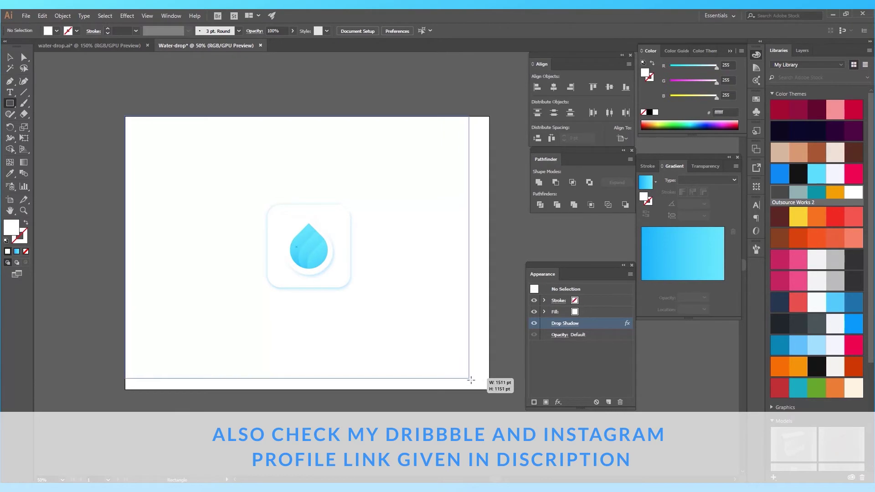
drag(486, 388, 489, 389)
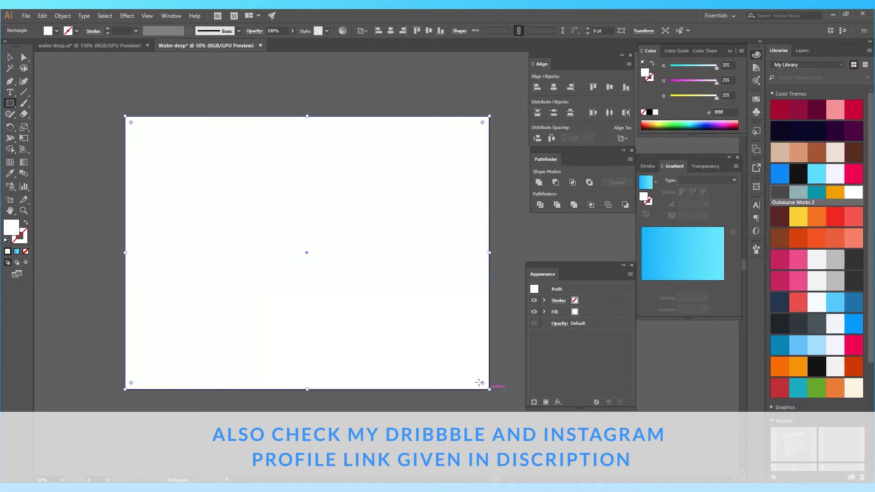
click(10, 56)
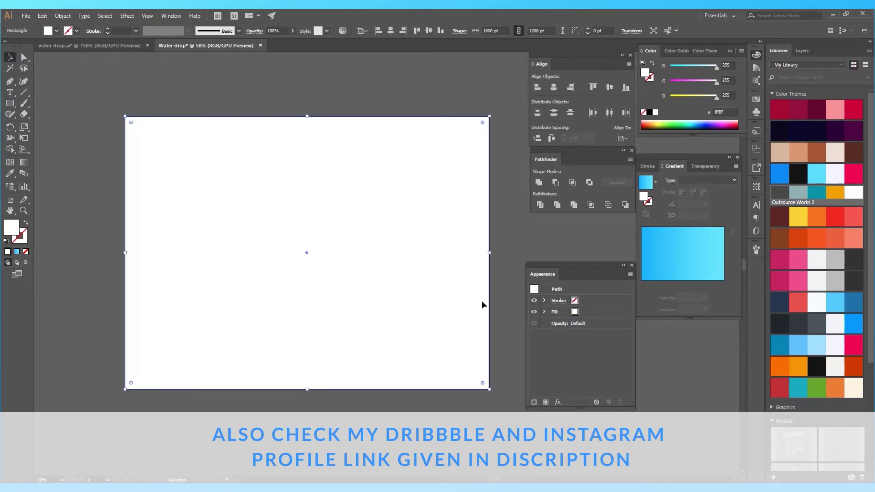
right_click(469, 247)
mouse_move(494, 387)
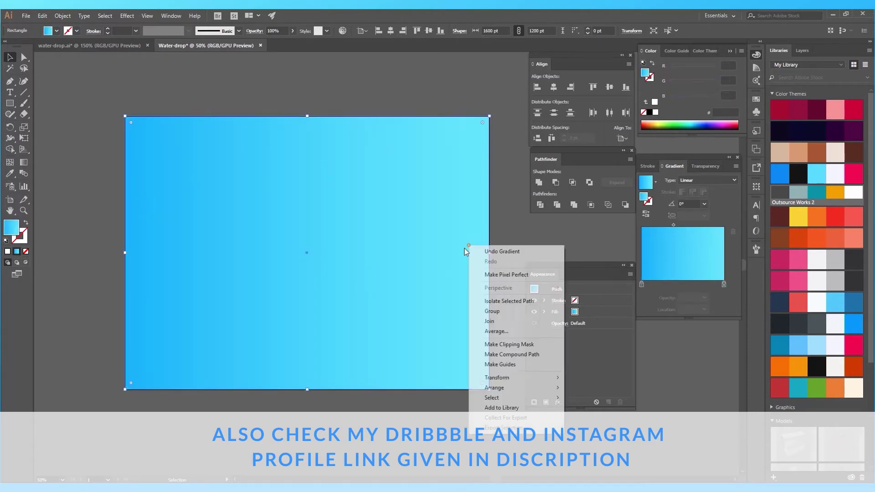
click(520, 389)
click(619, 419)
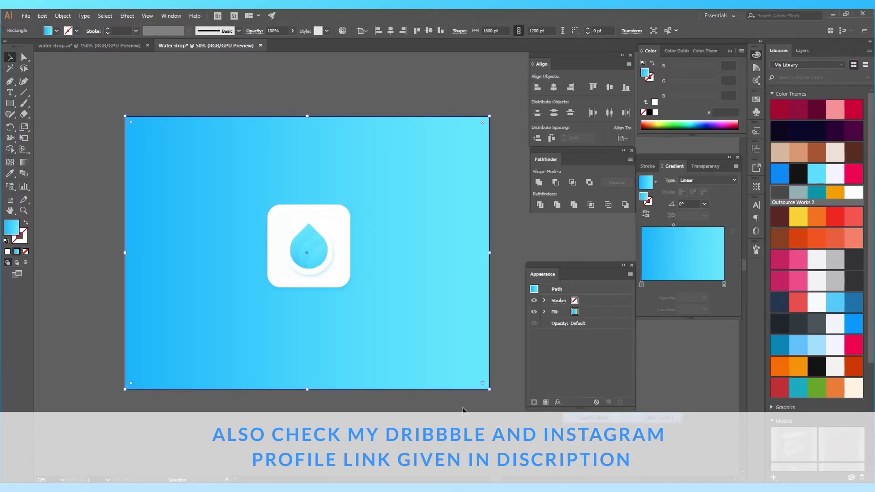
- Give the background a 140° linear gradient with a lighter cyan right stop
click(687, 203)
scroll(690, 203, down, 5)
text(-160)
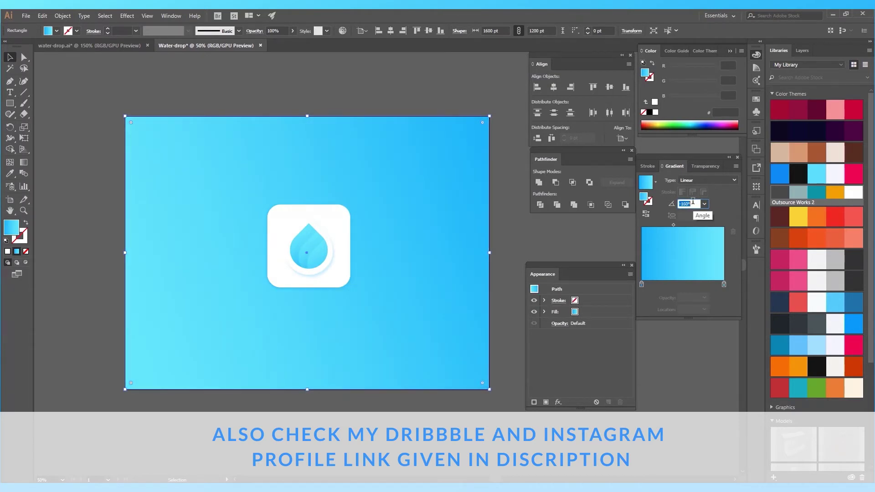
drag(674, 226, 696, 225)
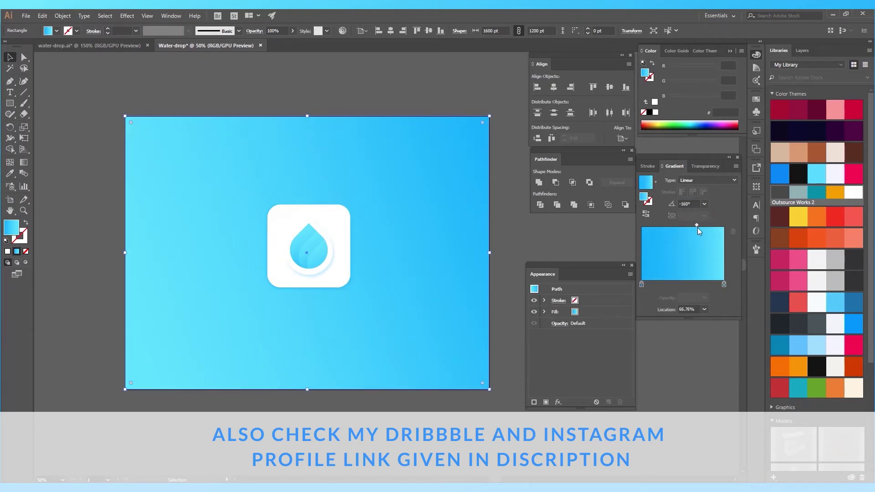
scroll(693, 201, down, 2)
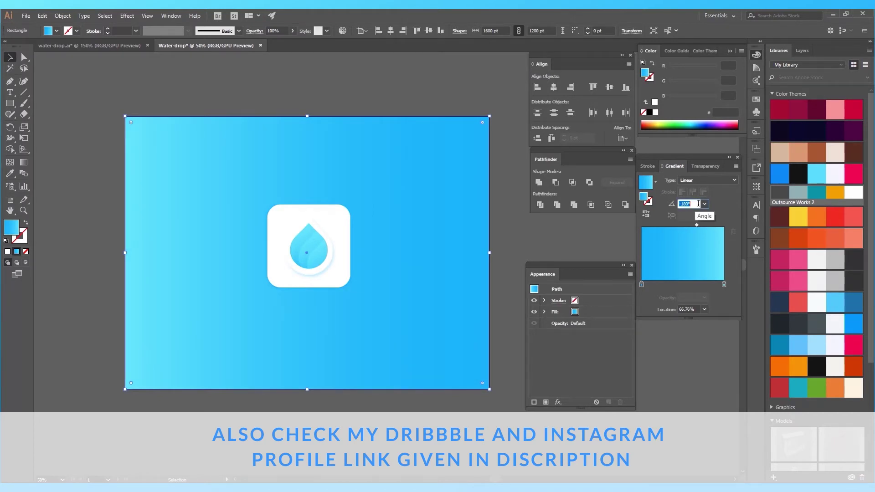
click(704, 204)
click(717, 251)
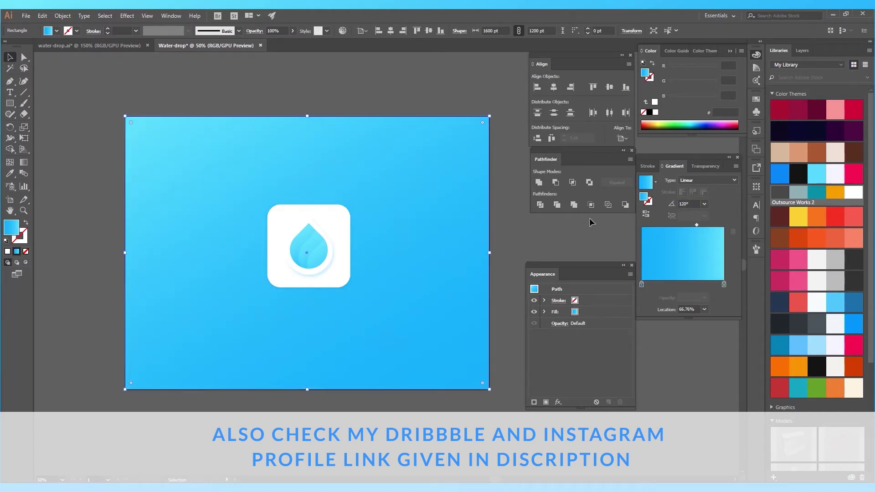
click(696, 203)
scroll(697, 203, up, 2)
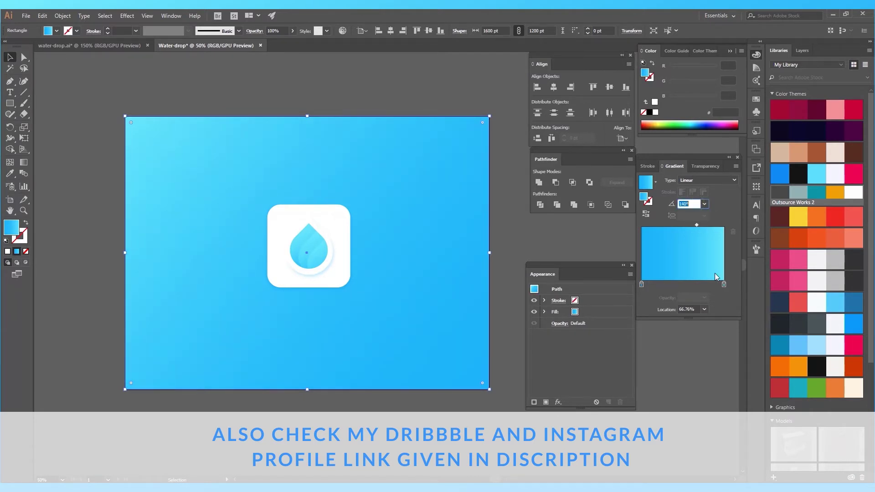
click(723, 284)
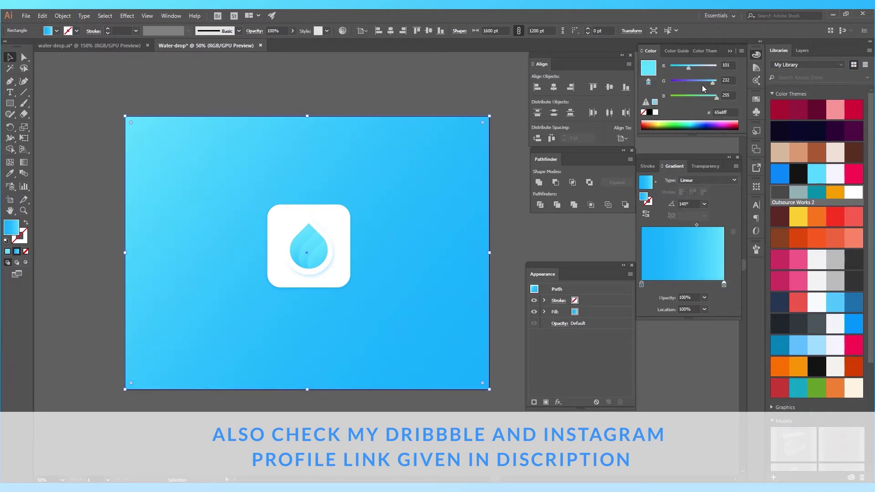
drag(688, 68, 686, 69)
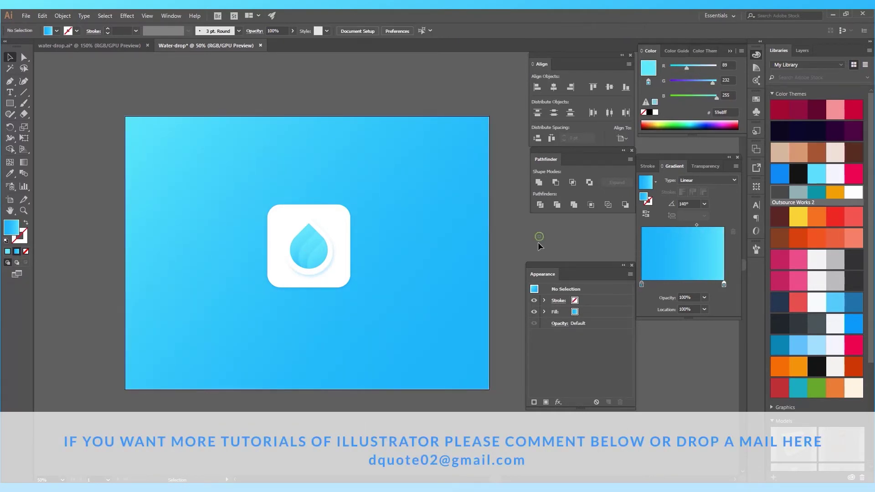
- Select the water-drop icon's pieces and group them together
scroll(289, 244, up, 2)
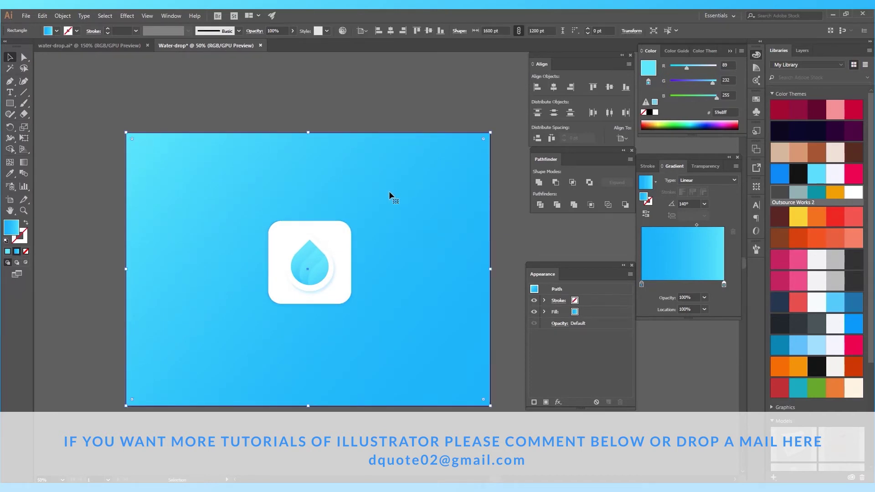
click(363, 103)
click(333, 241)
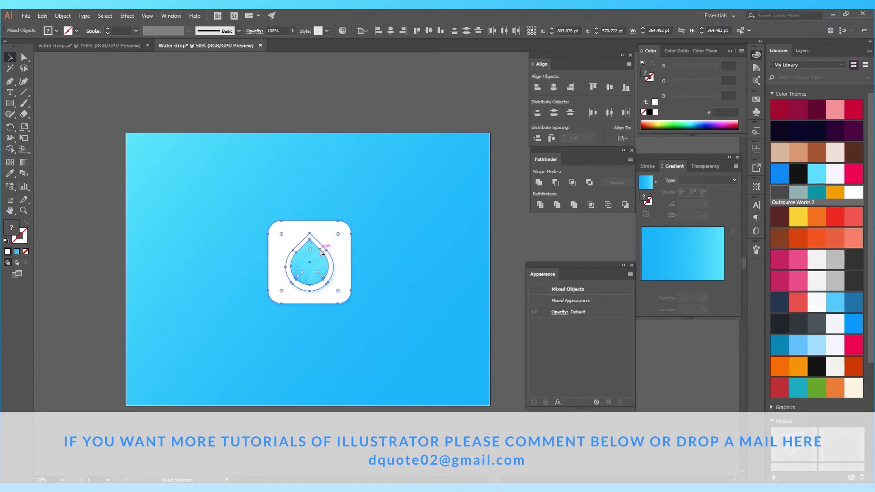
right_click(320, 249)
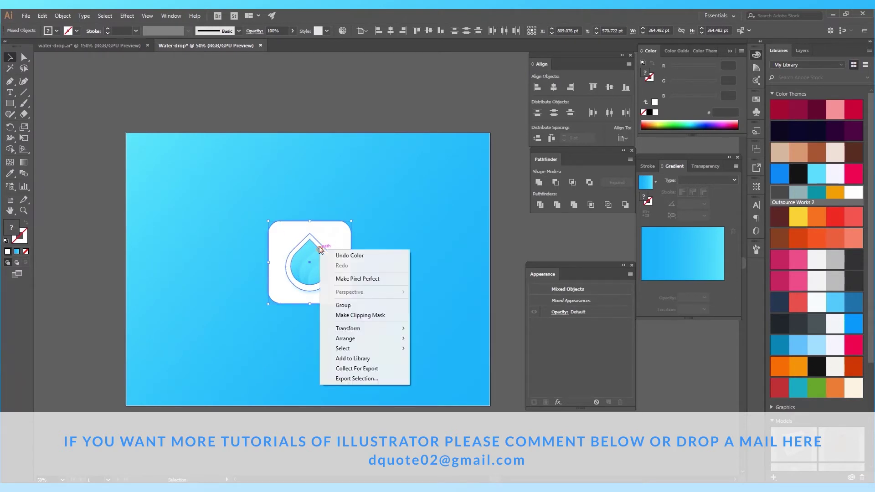
click(347, 315)
click(505, 263)
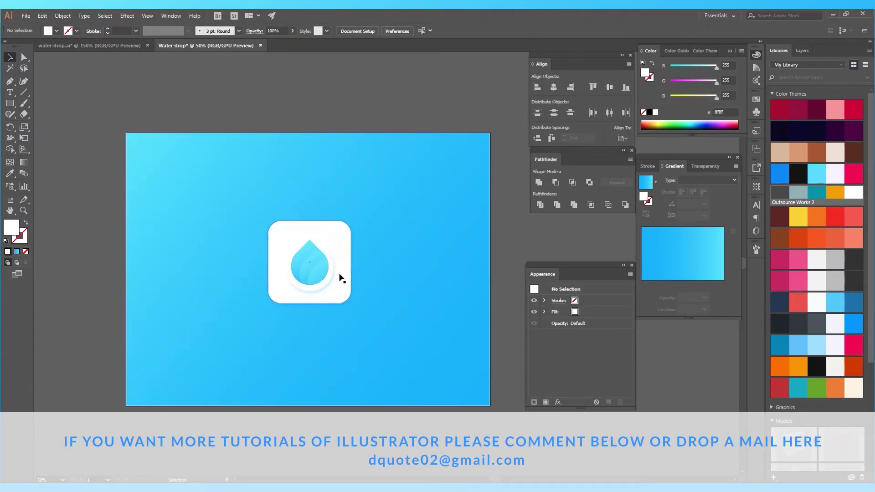
- Align the icon horizontally and vertically centred on the background, then zoom in on it
key(ctrl+a)
click(390, 31)
click(427, 31)
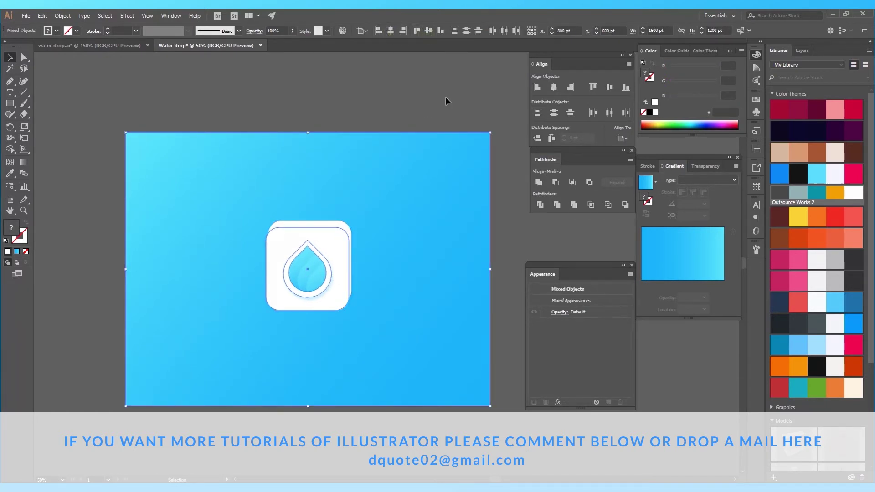
key(a)
key(v)
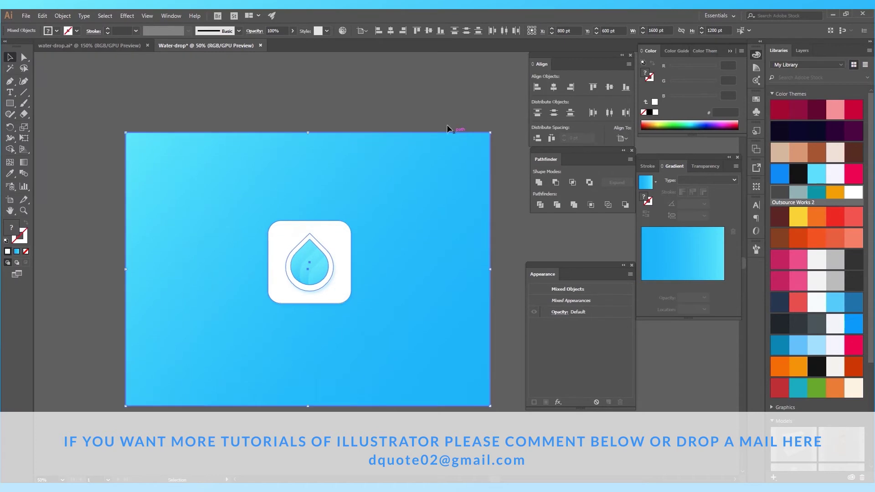
click(395, 109)
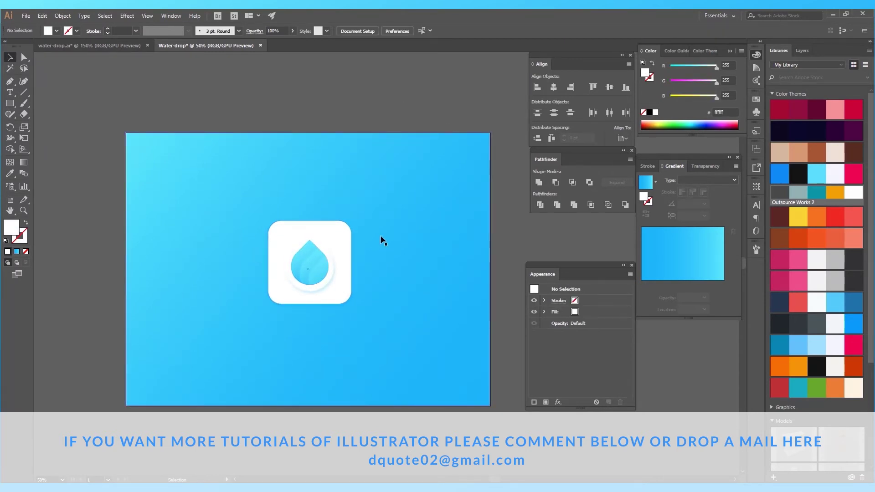
click(401, 258)
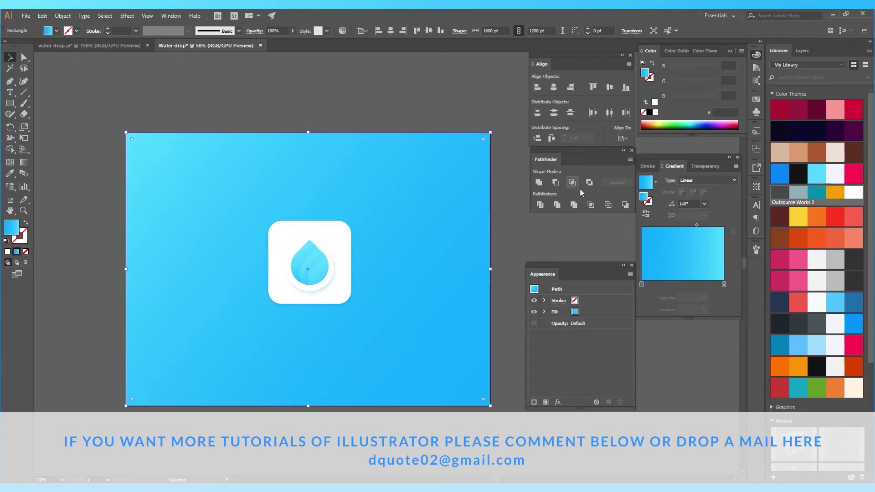
click(518, 233)
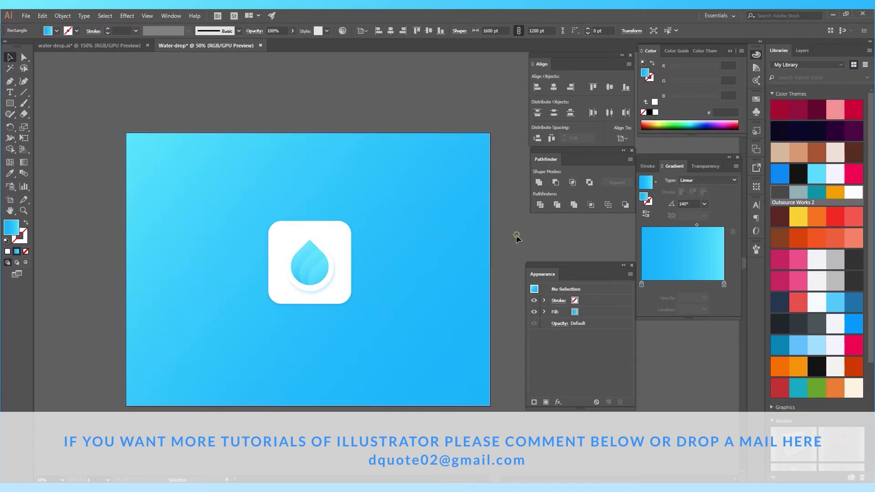
key(ctrl+equal)
drag(471, 274, 444, 252)
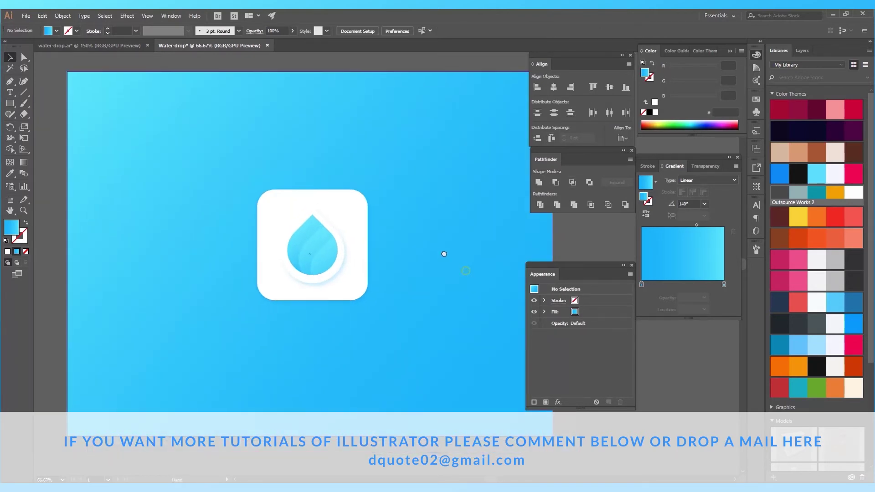